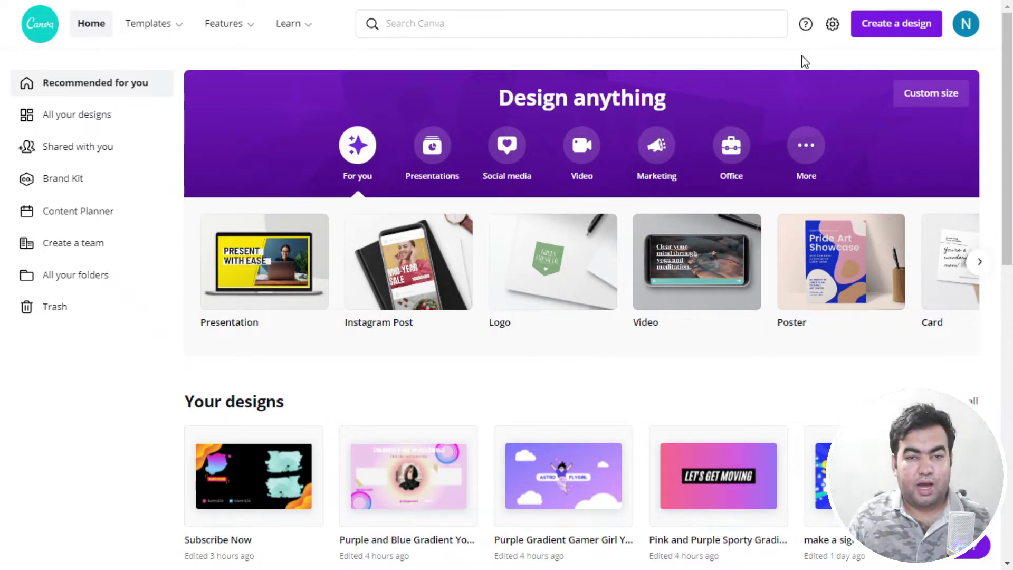
# - Create a blank YouTube Intro design from the YouTube Intro search suggestion
pyautogui.click(432, 27)
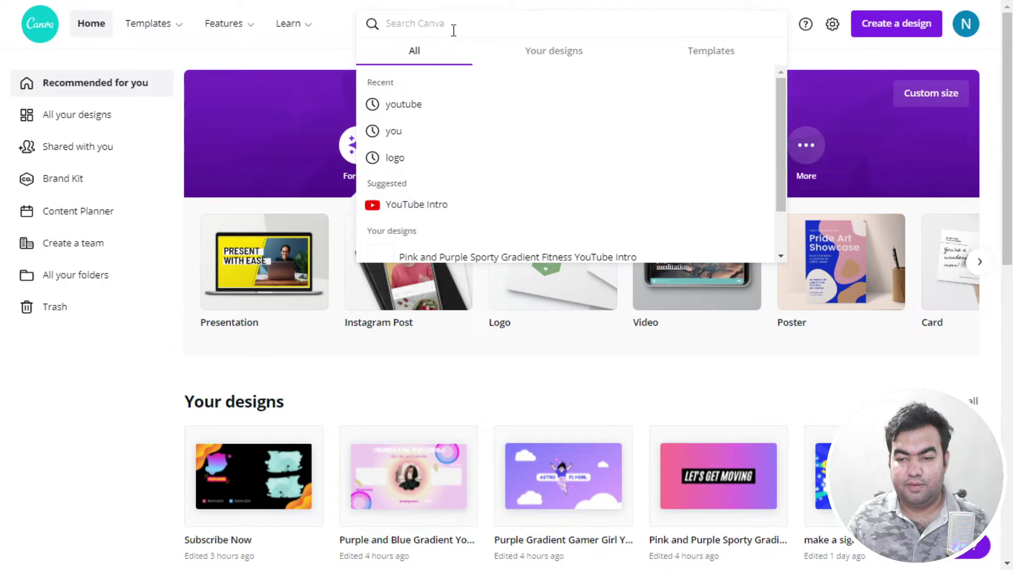
pyautogui.click(434, 205)
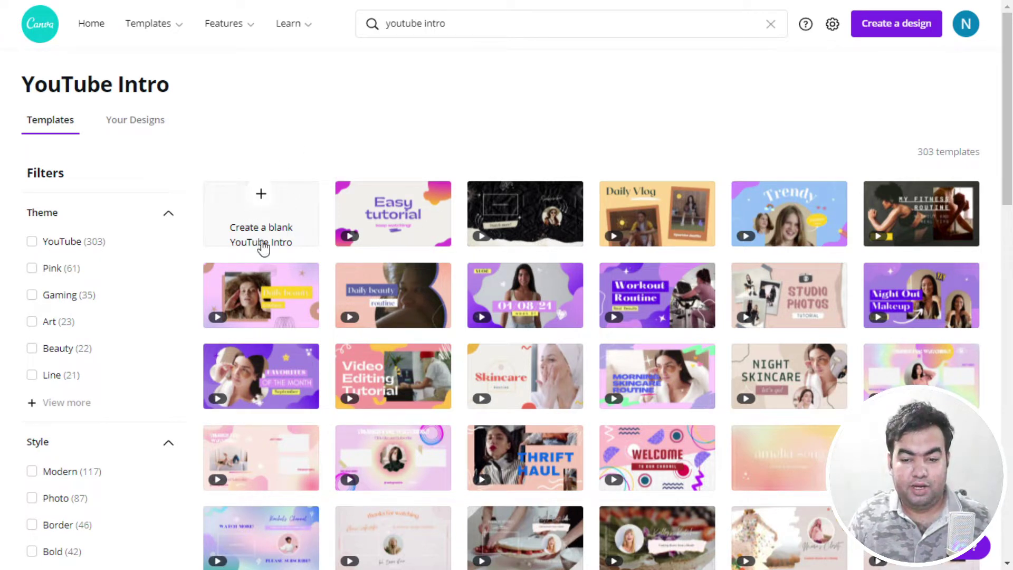
pyautogui.click(267, 198)
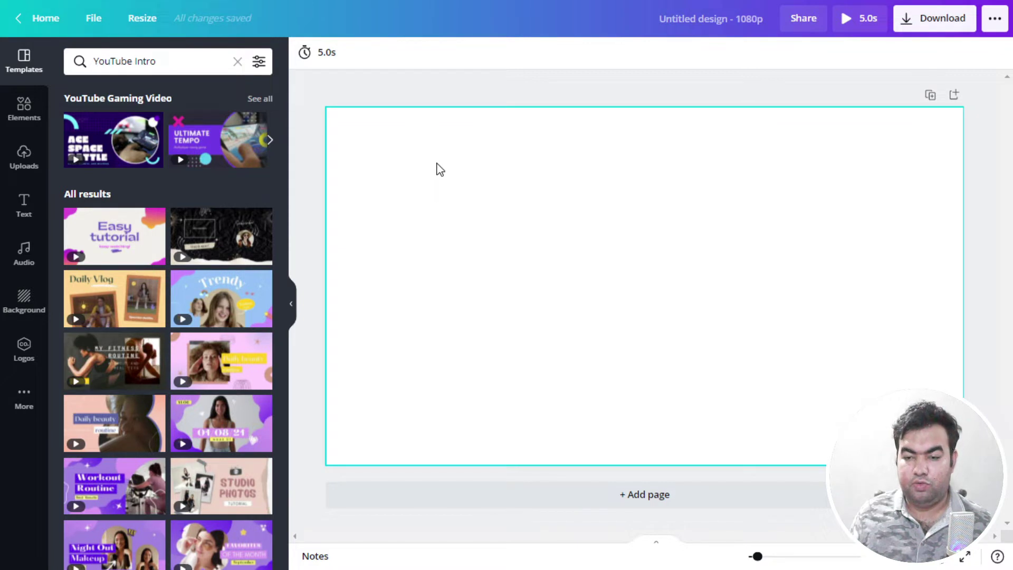
# - Lengthen the page duration from 5.0 to 20.0 seconds with the Timing slider
pyautogui.click(324, 57)
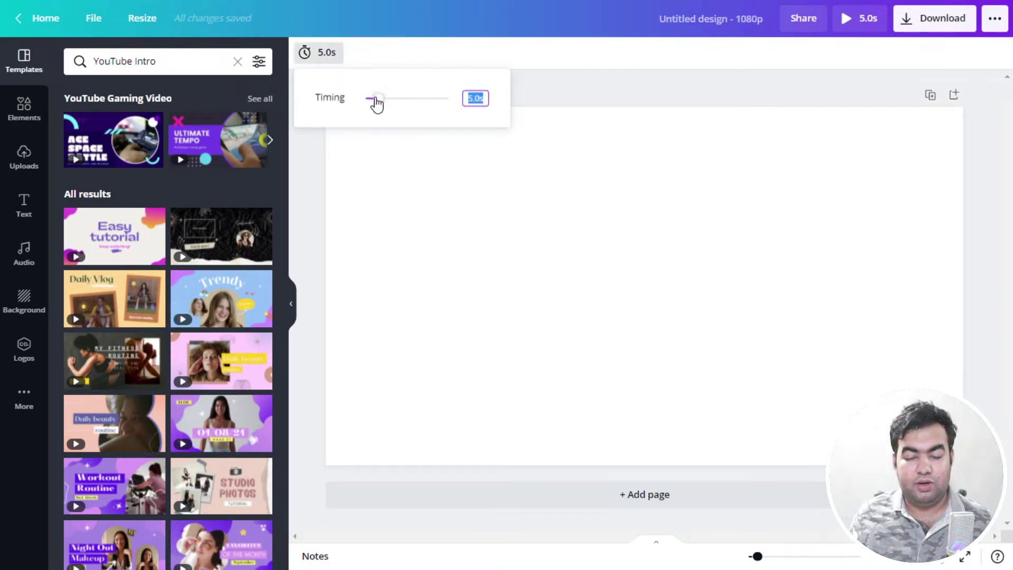
pyautogui.moveTo(379, 99); pyautogui.dragTo(420, 99)
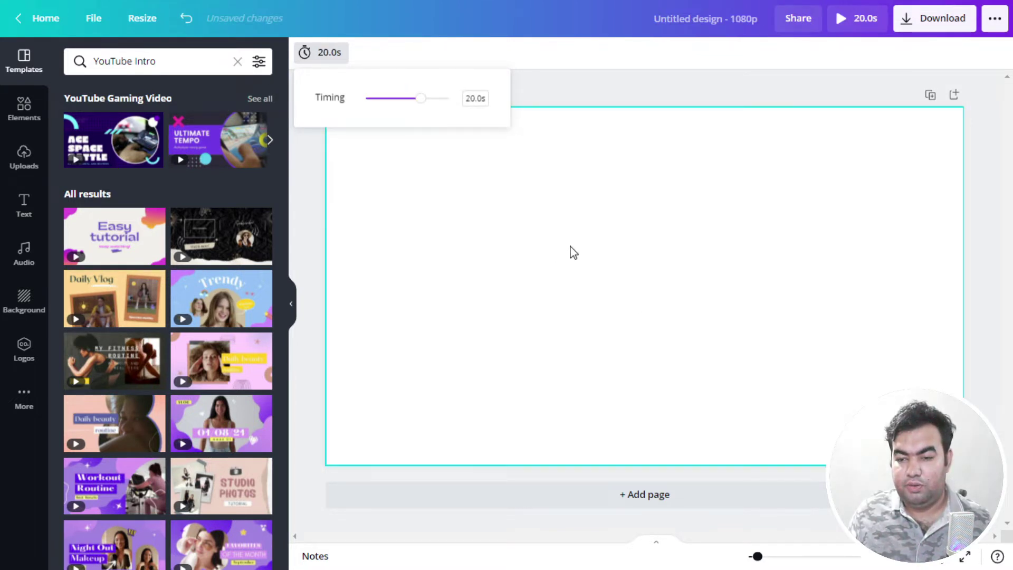
pyautogui.click(680, 94)
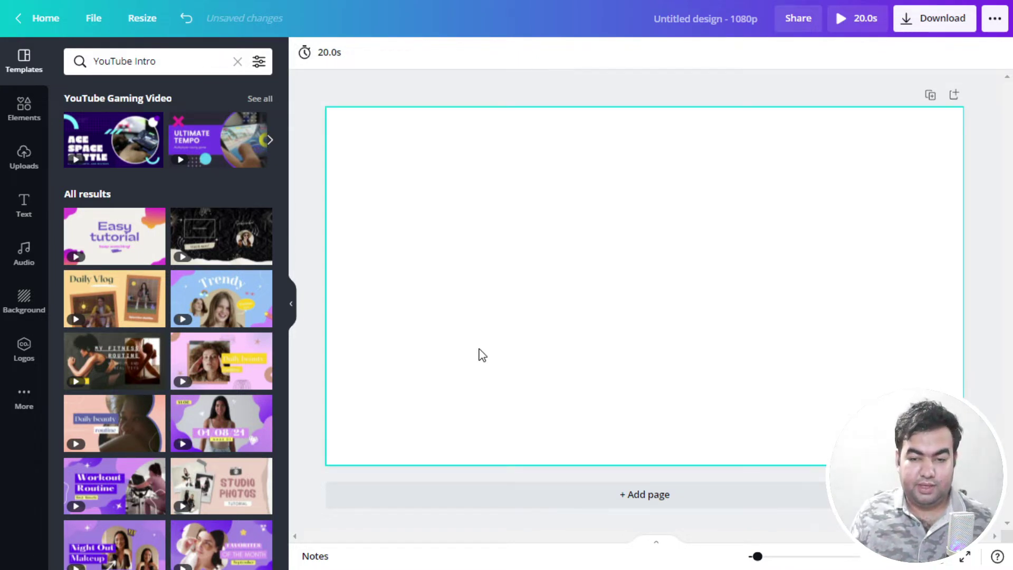
pyautogui.click(559, 315)
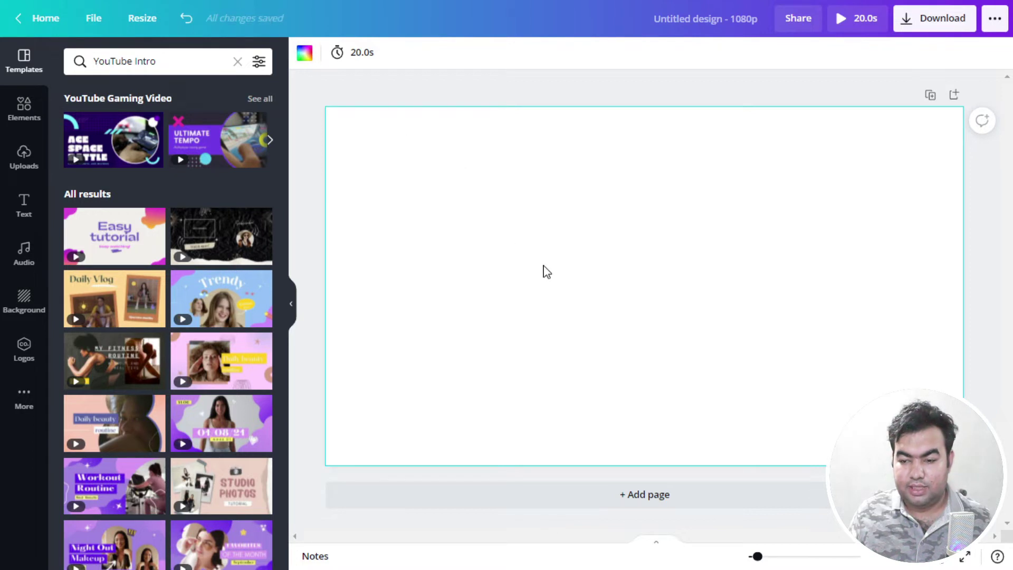
# - Fill the page background with dark navy #050a30 from The Deep Blue palette
pyautogui.click(305, 54)
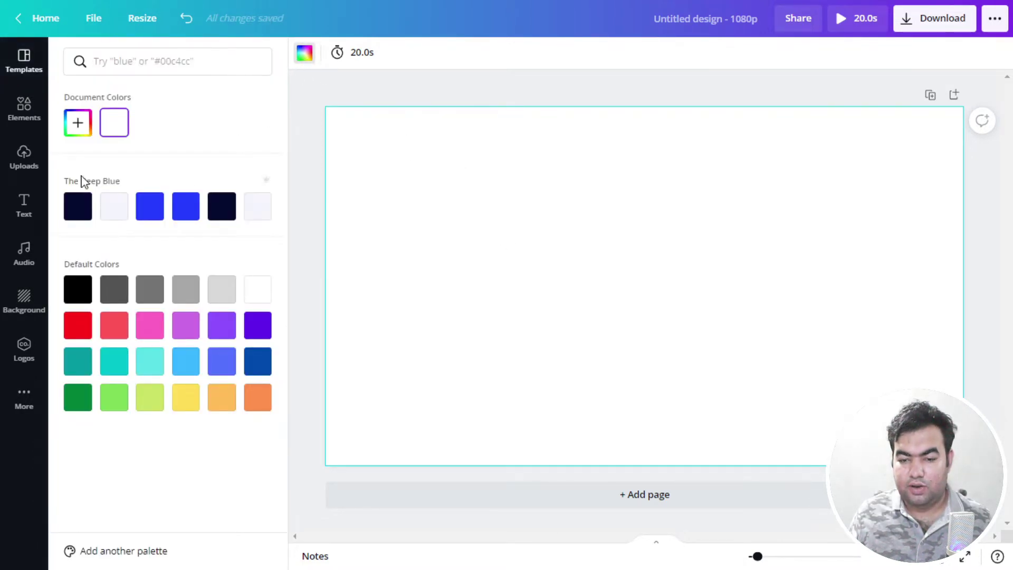
pyautogui.click(414, 103)
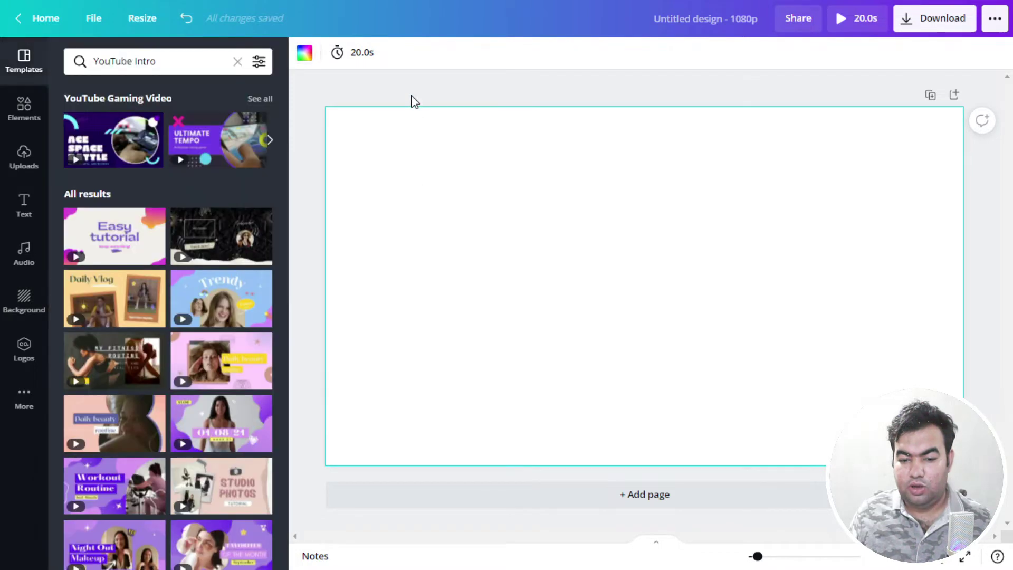
pyautogui.click(28, 300)
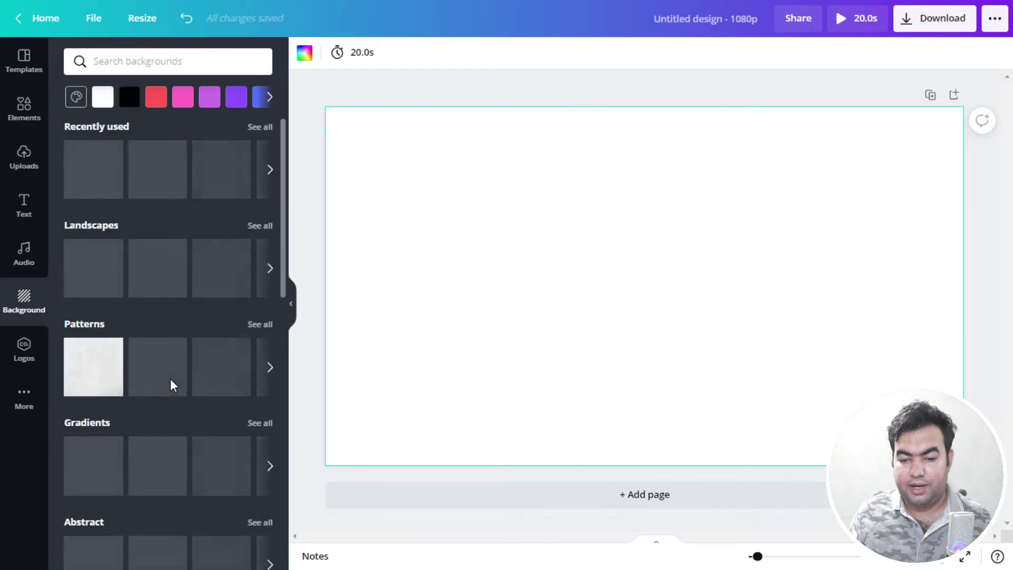
pyautogui.scroll(-2, 221, 260)
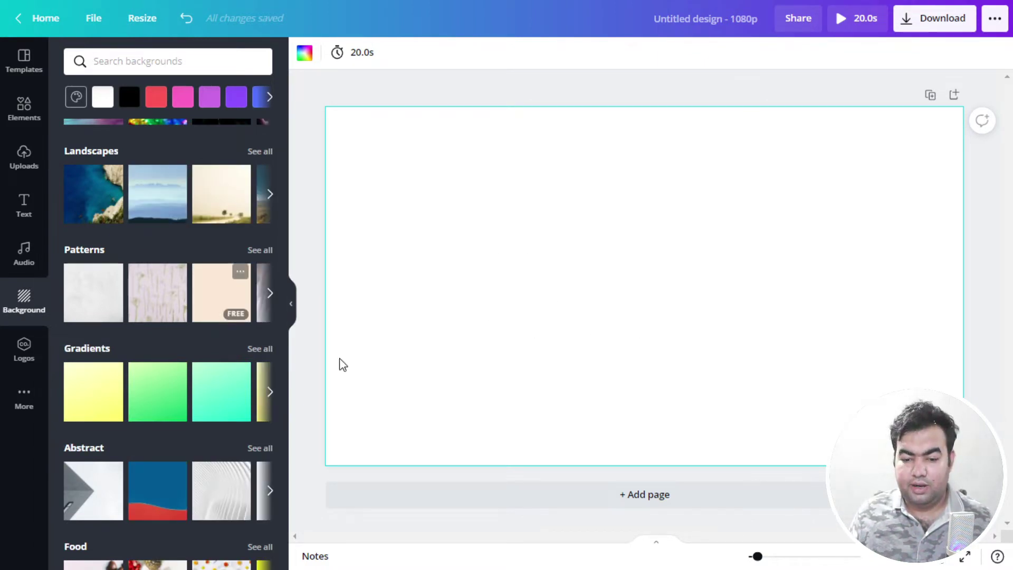
pyautogui.scroll(-5, 240, 369)
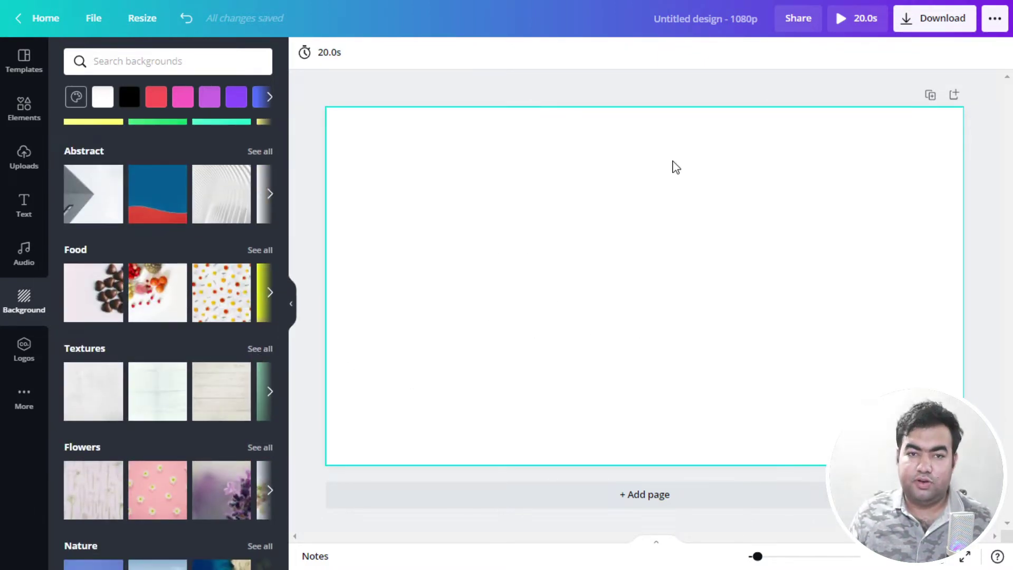
pyautogui.click(502, 223)
pyautogui.click(305, 53)
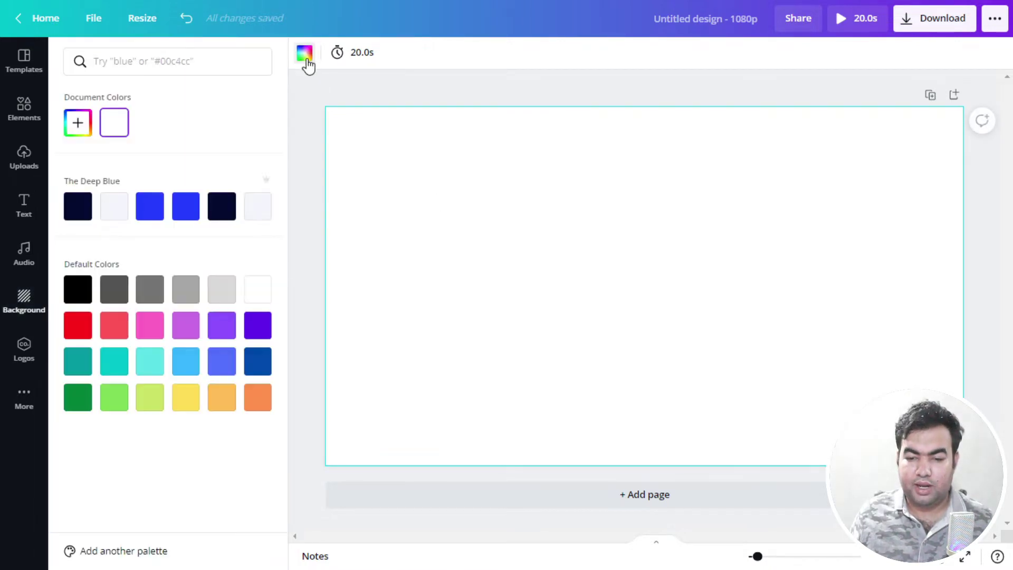
pyautogui.click(75, 208)
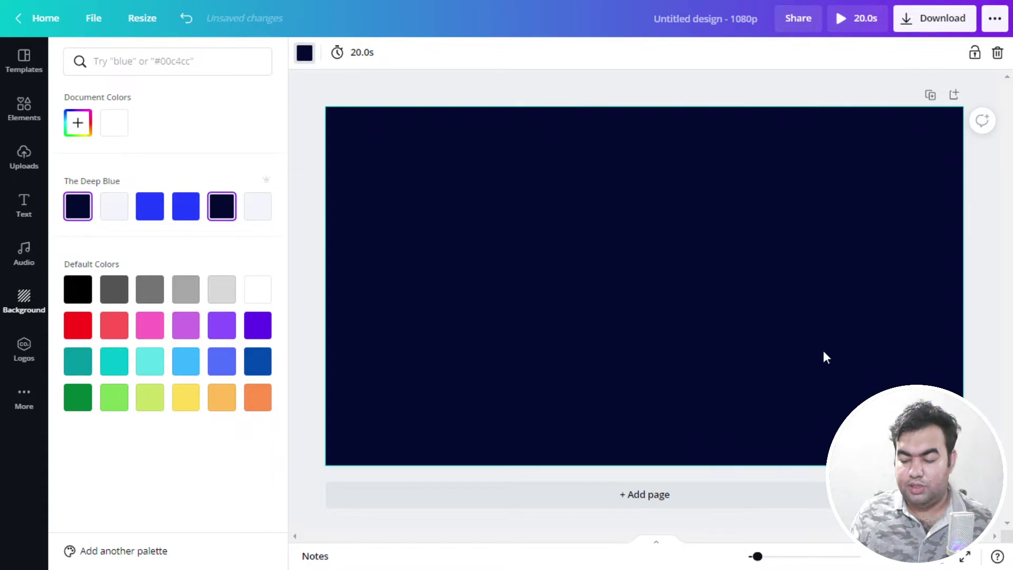
pyautogui.click(975, 307)
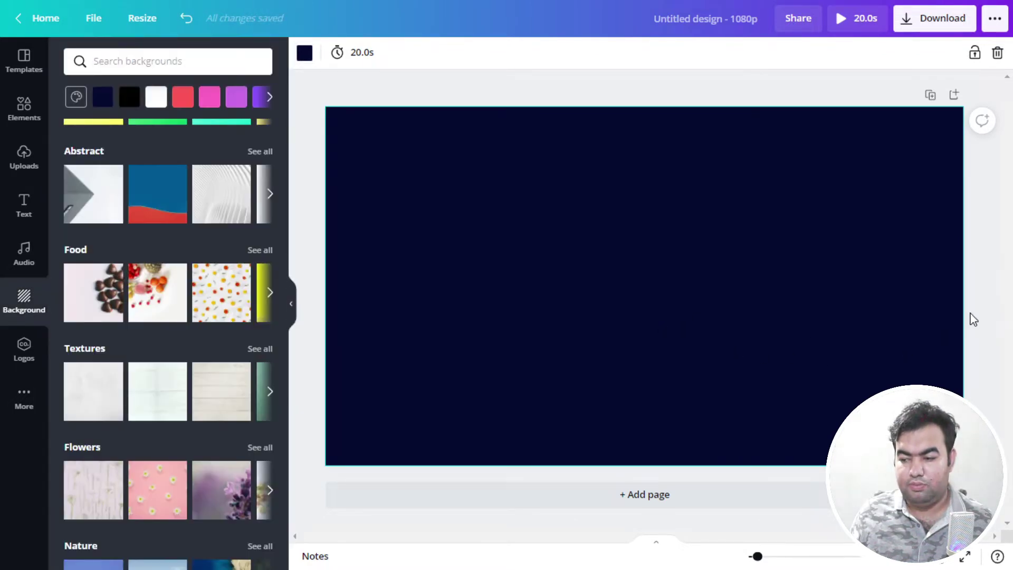
pyautogui.click(973, 319)
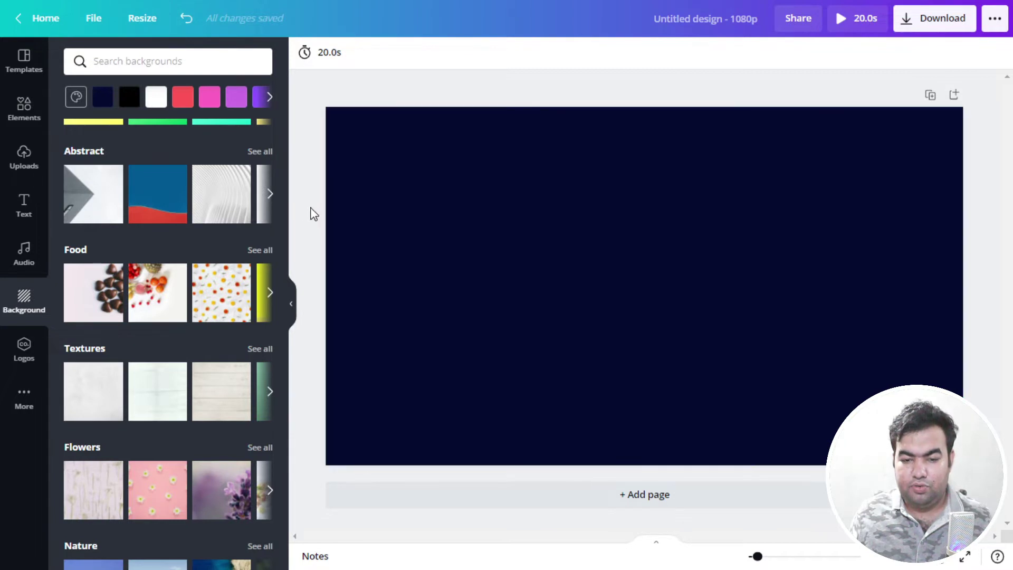
# - Add the orange wave graphic from the 'blob animated' Graphics results in Elements
pyautogui.click(27, 112)
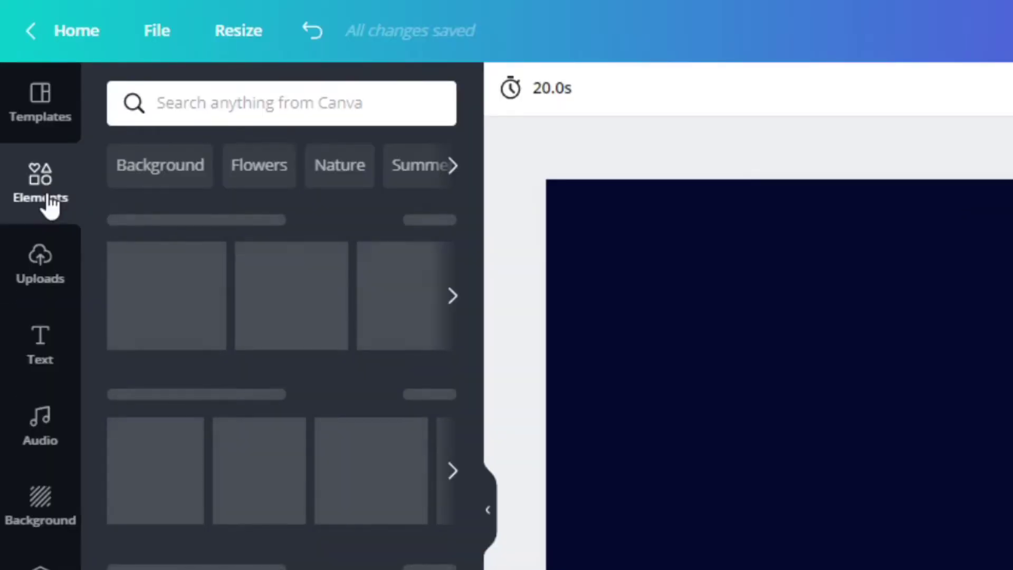
pyautogui.click(247, 109)
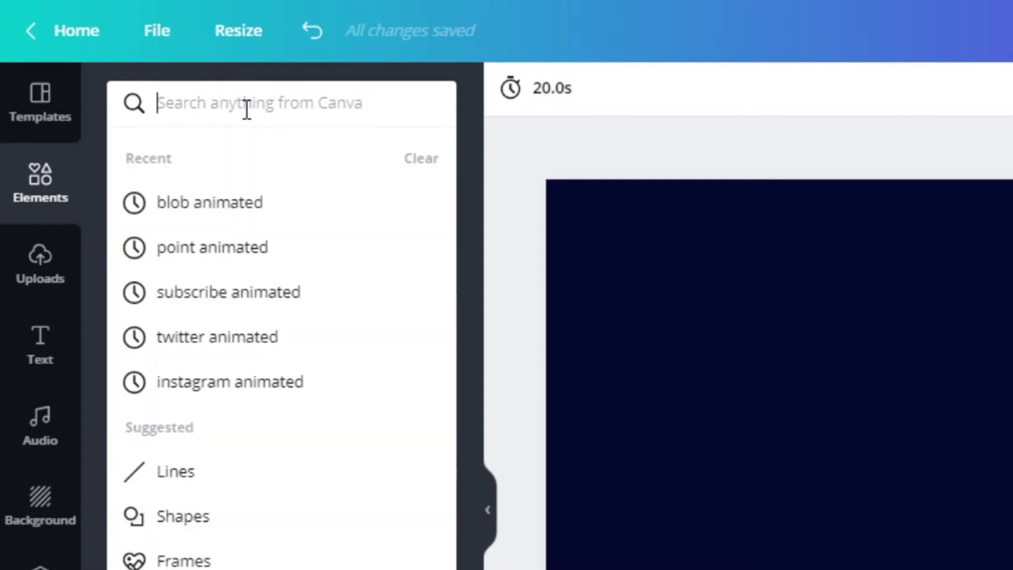
pyautogui.click(230, 209)
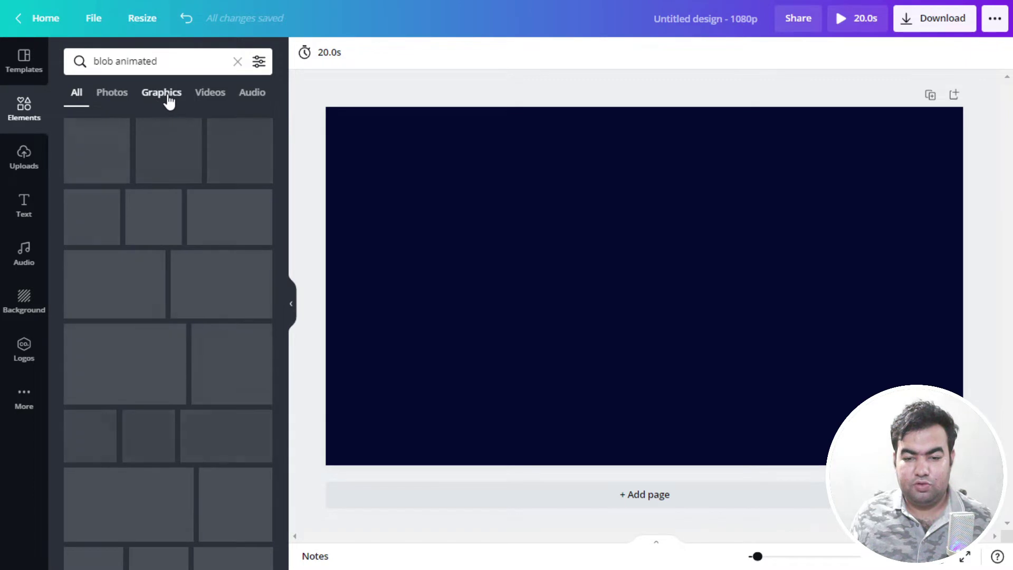
pyautogui.click(170, 101)
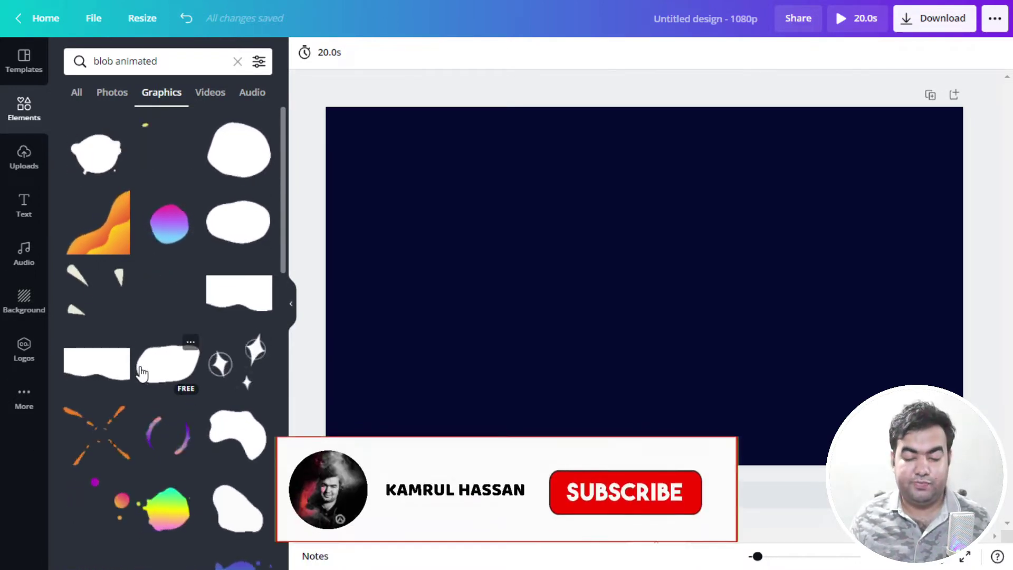
pyautogui.click(115, 247)
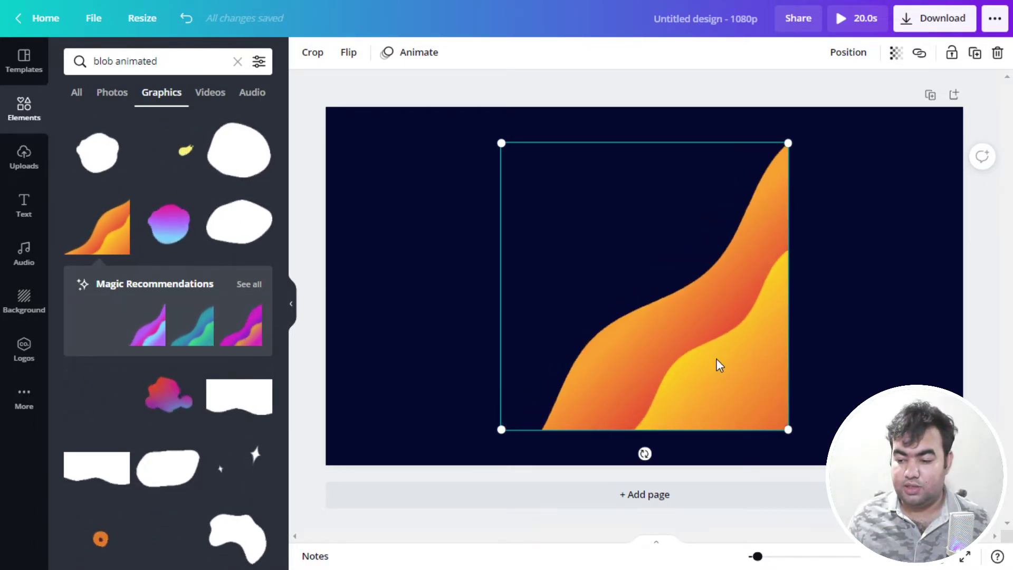
# - Shrink the orange wave and move it into the bottom-right corner
pyautogui.moveTo(718, 363); pyautogui.dragTo(894, 393)
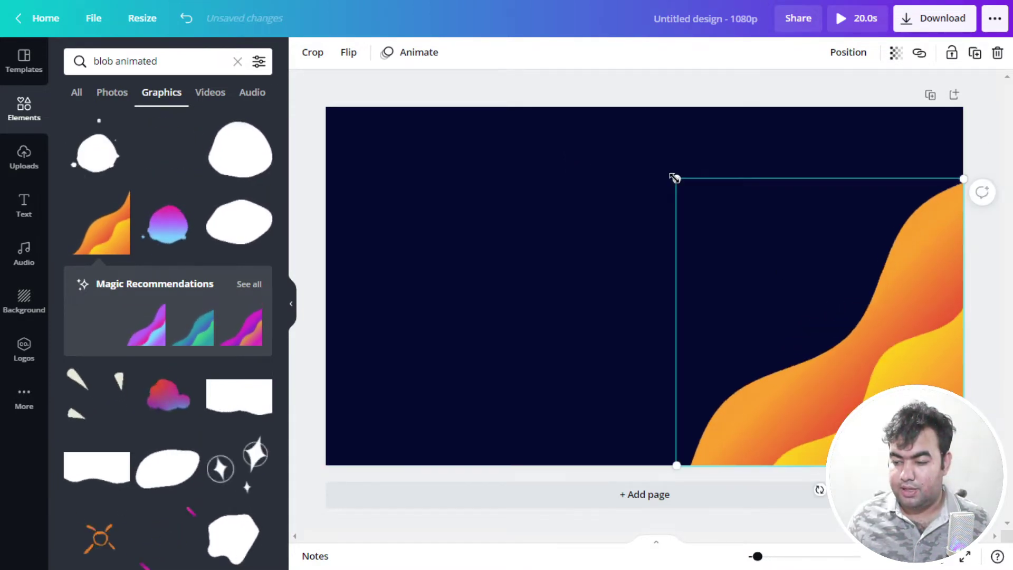
pyautogui.moveTo(674, 178); pyautogui.dragTo(801, 282)
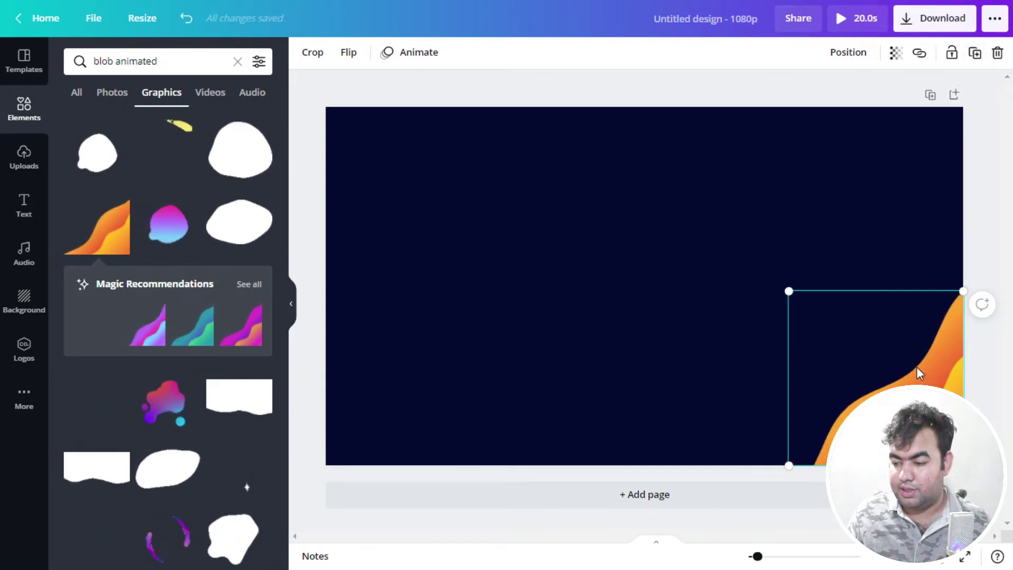
pyautogui.rightClick(916, 368)
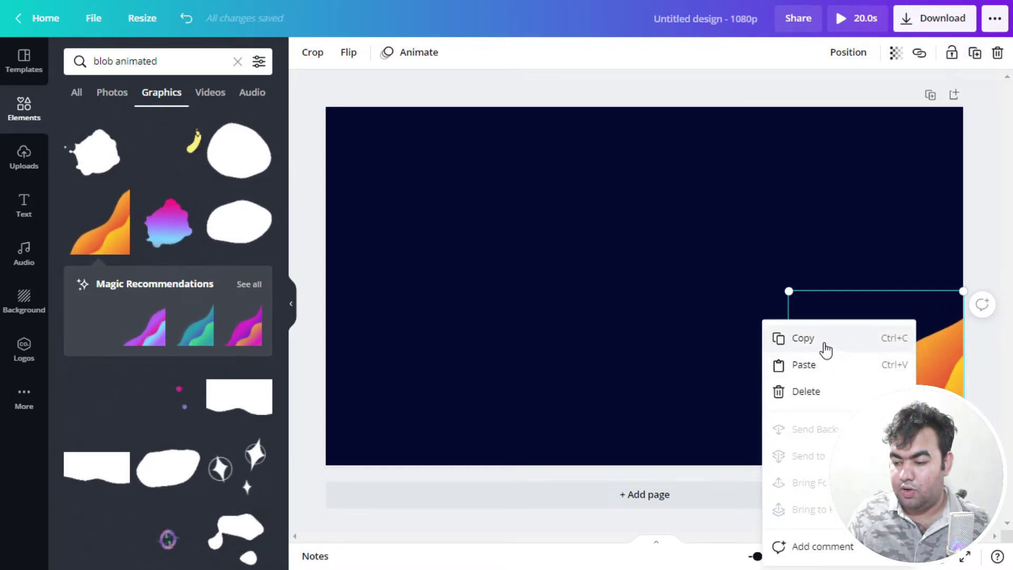
pyautogui.click(991, 407)
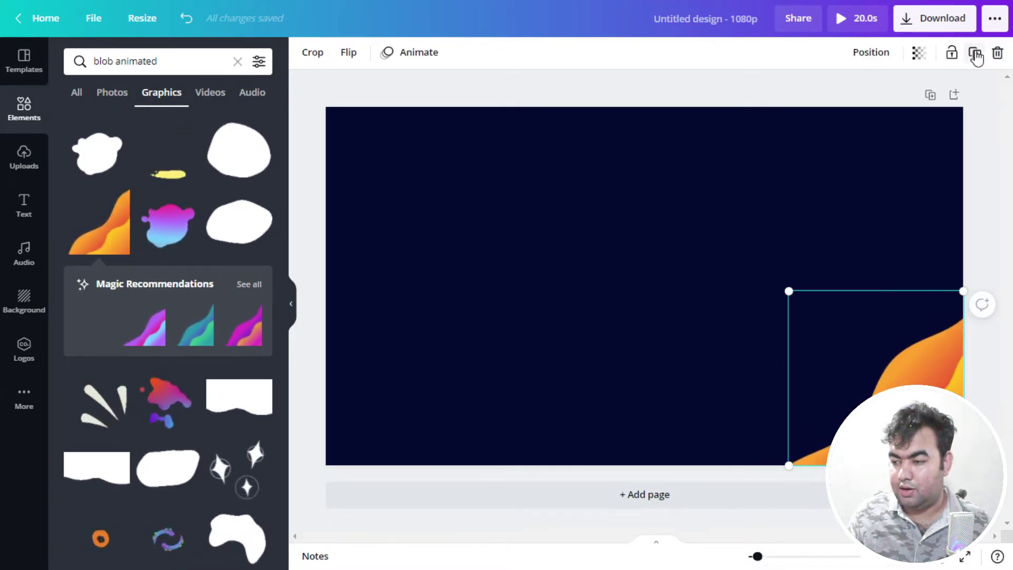
# - Duplicate the wave into the top-left corner and flip it horizontally and vertically
pyautogui.click(974, 54)
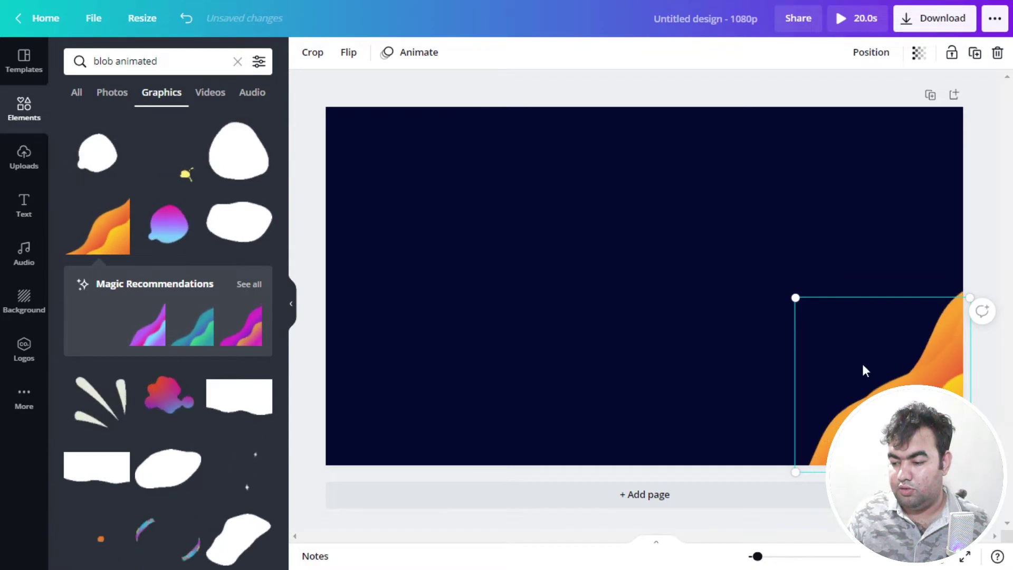
pyautogui.moveTo(865, 371); pyautogui.dragTo(458, 216)
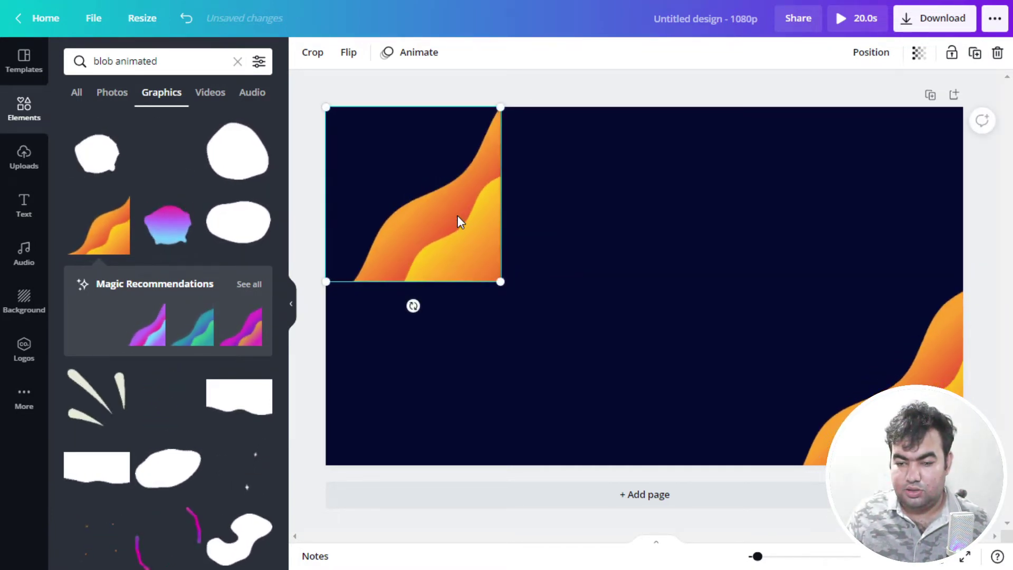
pyautogui.click(349, 54)
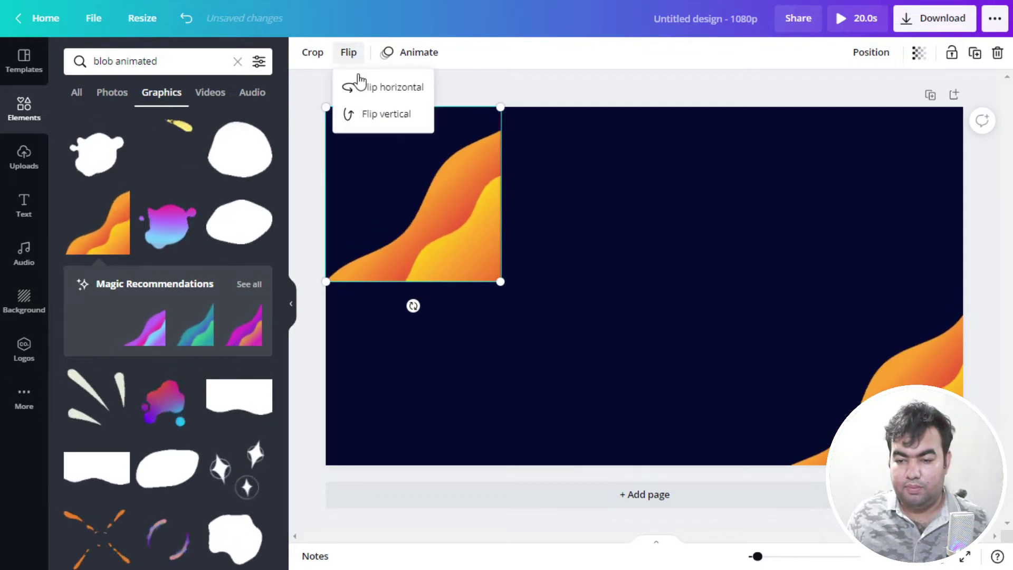
pyautogui.click(365, 88)
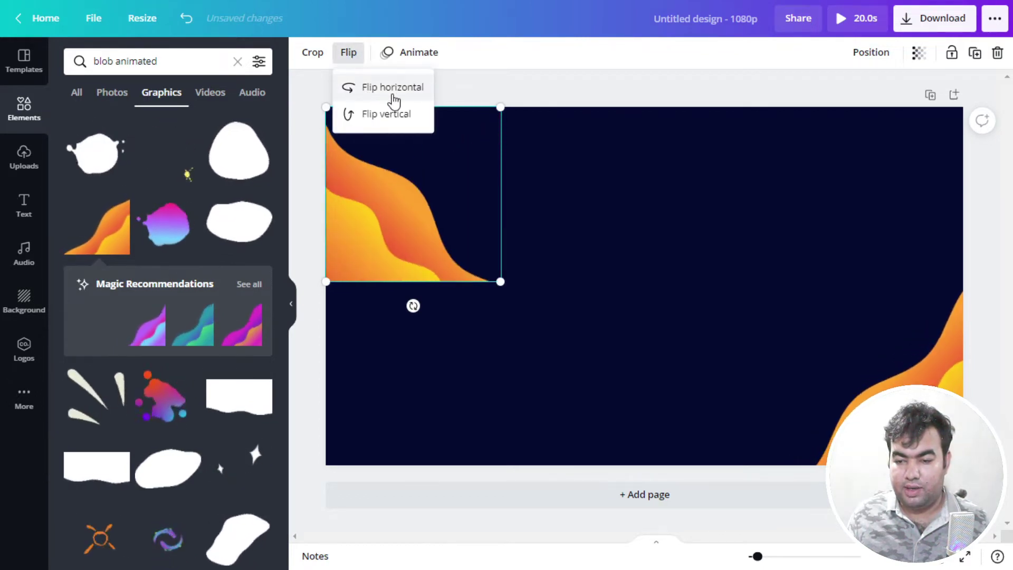
pyautogui.click(393, 122)
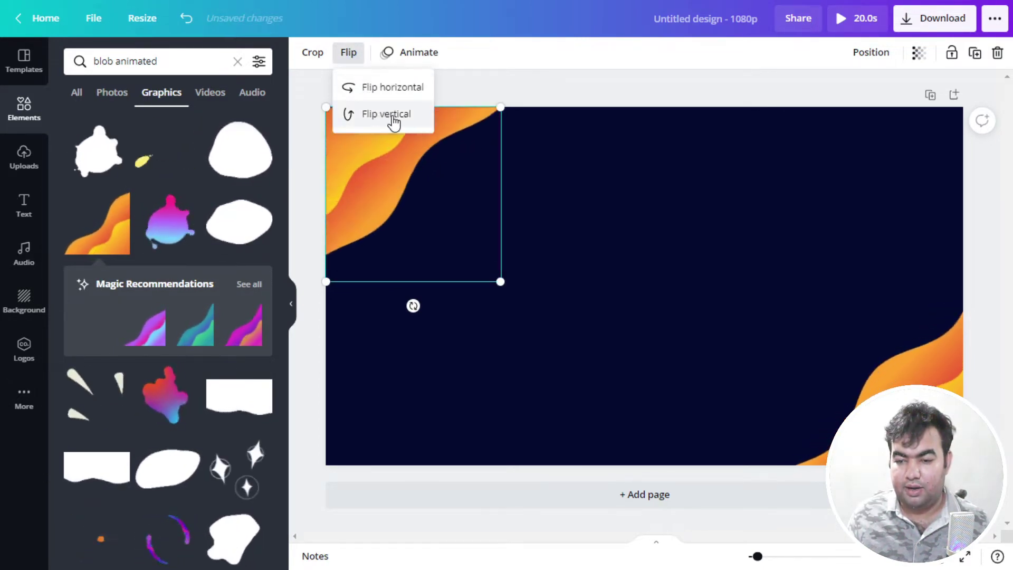
pyautogui.click(498, 133)
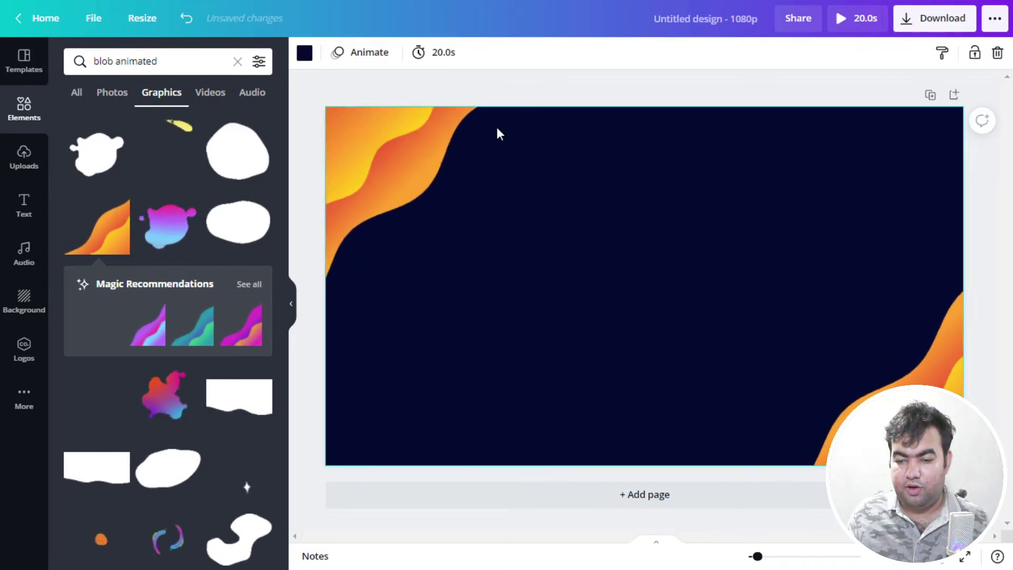
pyautogui.click(305, 249)
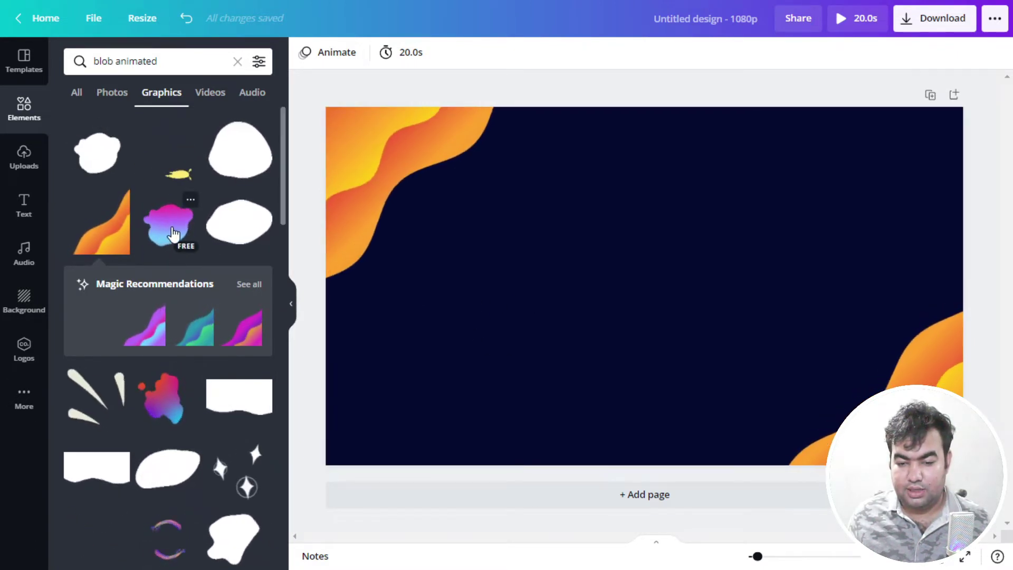
# - Add the animated gradient blob and shrink it onto the top-left wave
pyautogui.click(172, 236)
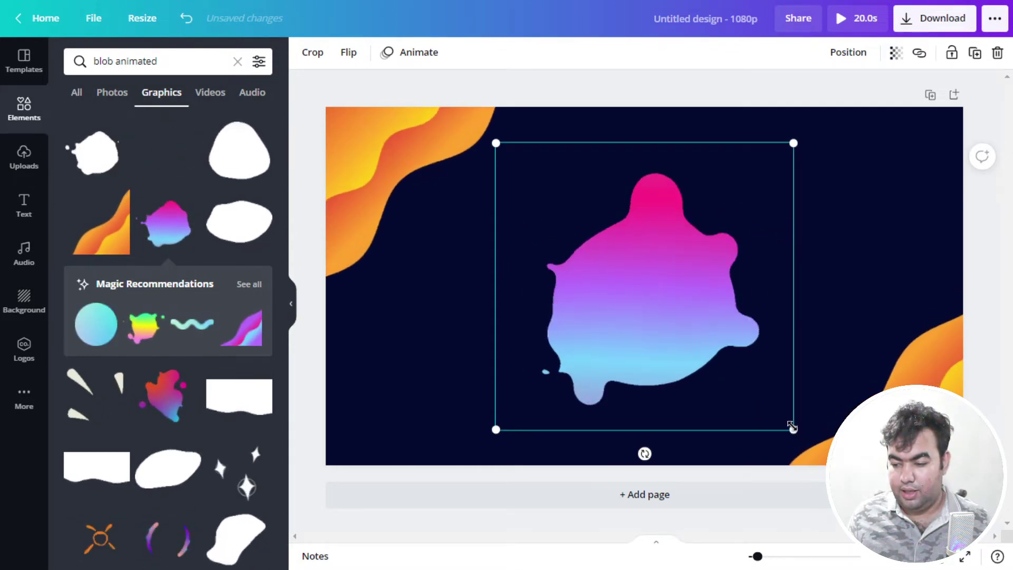
pyautogui.moveTo(789, 422); pyautogui.dragTo(624, 280)
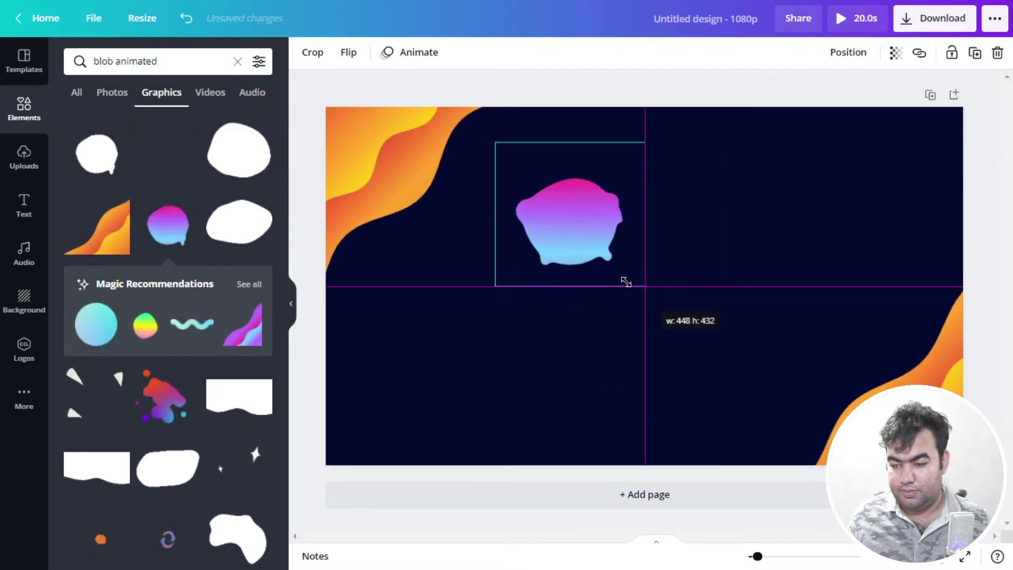
pyautogui.moveTo(581, 226); pyautogui.dragTo(432, 208)
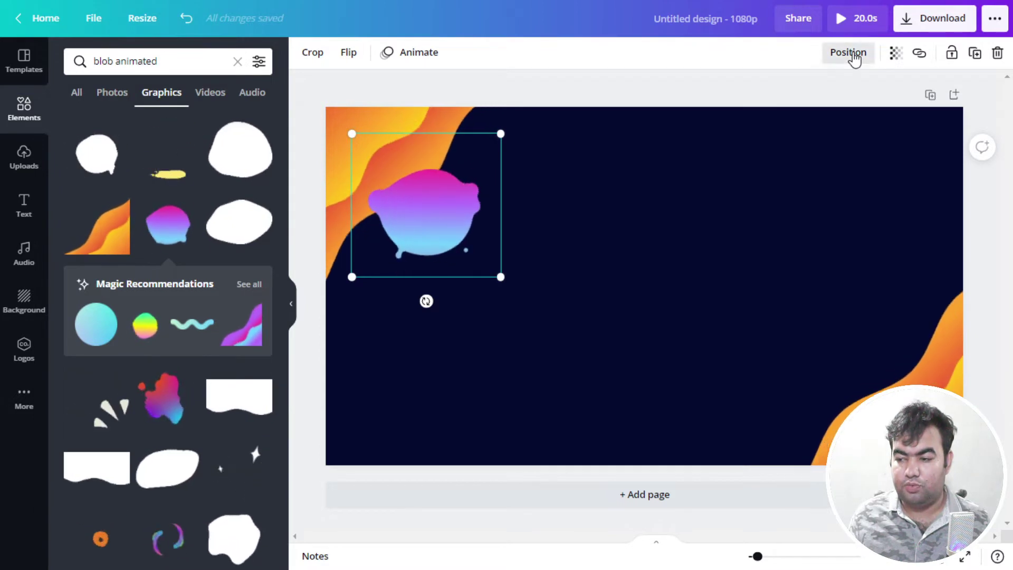
# - Layer the blob in front of the wave using Position Backward, then Forward
pyautogui.click(854, 58)
pyautogui.click(800, 91)
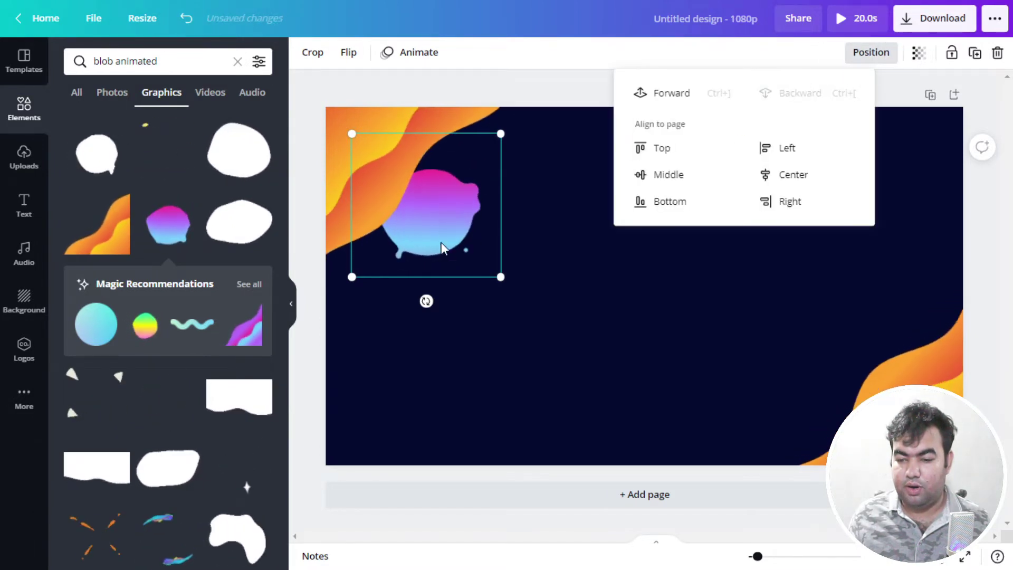
pyautogui.click(665, 94)
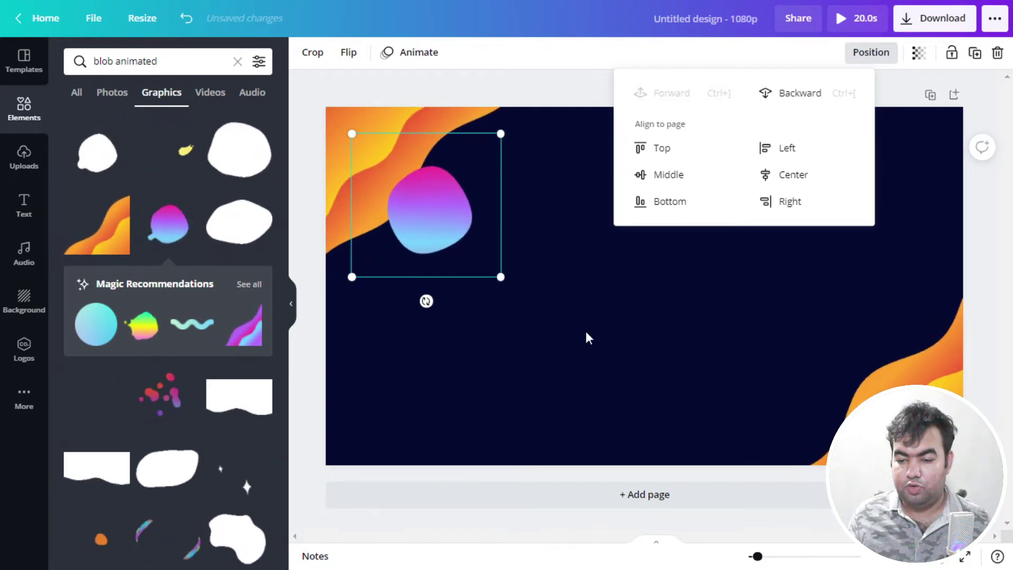
pyautogui.click(685, 355)
pyautogui.click(453, 235)
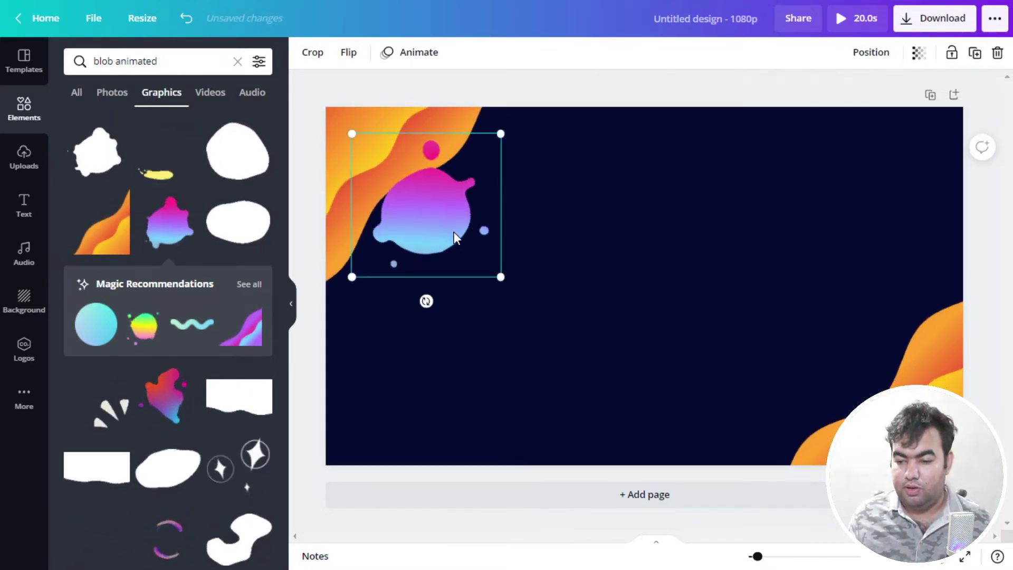
pyautogui.click(576, 363)
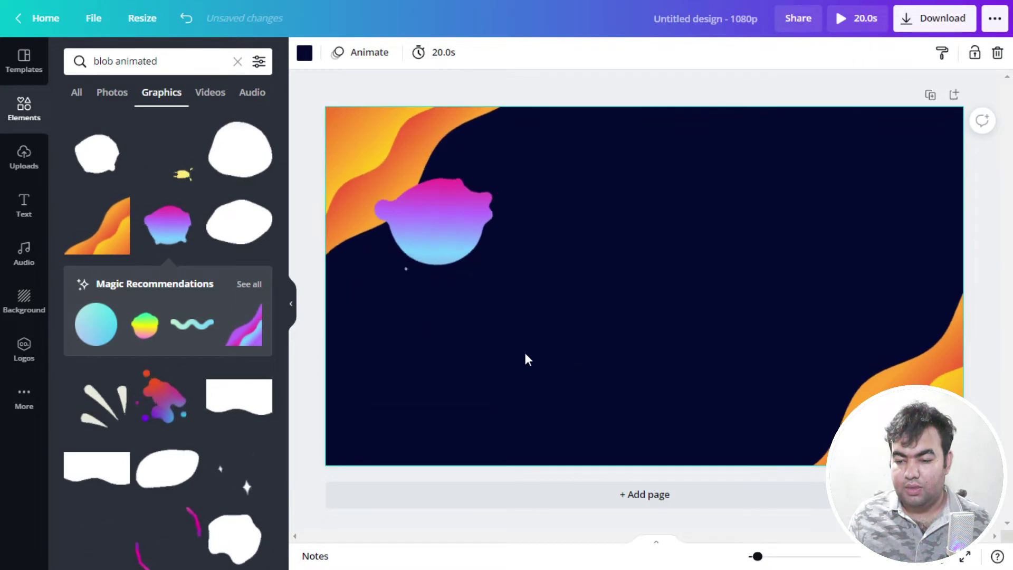
# - Search Elements for 'subscribe animated' and add the pink-and-yellow SUBSCRIBE sticker
pyautogui.click(114, 59)
pyautogui.moveTo(113, 59); pyautogui.dragTo(67, 59)
pyautogui.write('su')
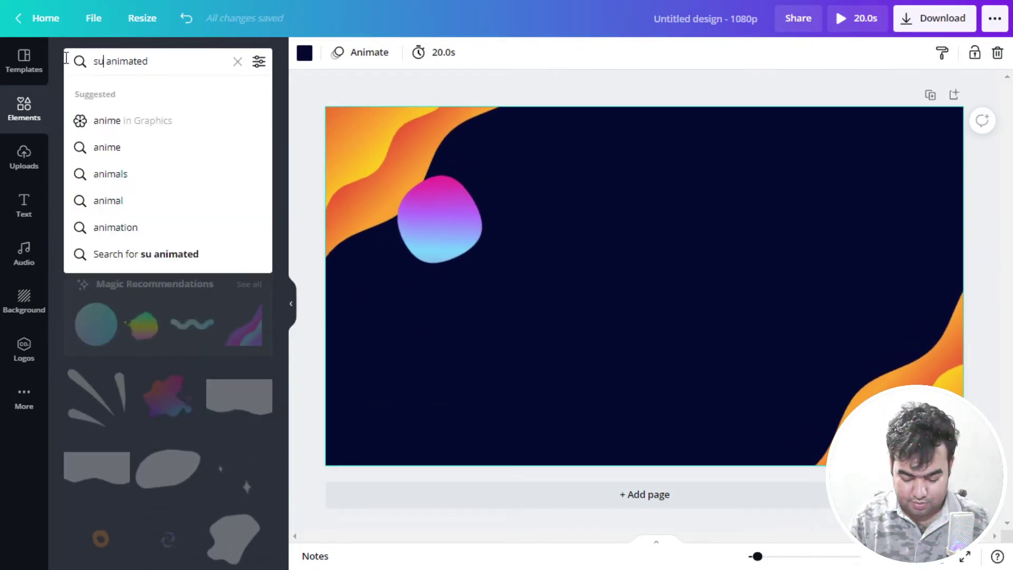
pyautogui.write('bscribe')
pyautogui.press('Return')
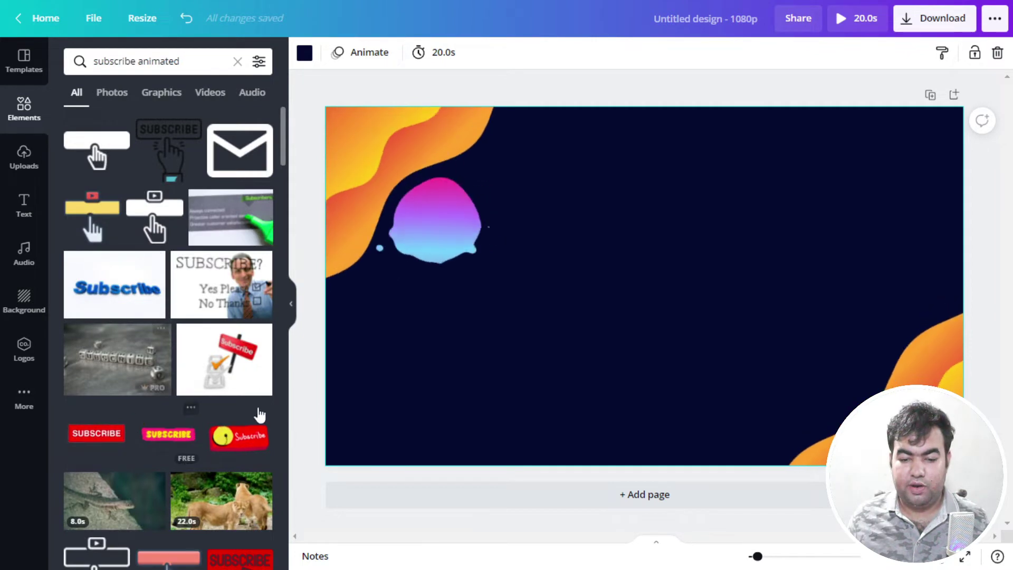
pyautogui.scroll(-3, 174, 421)
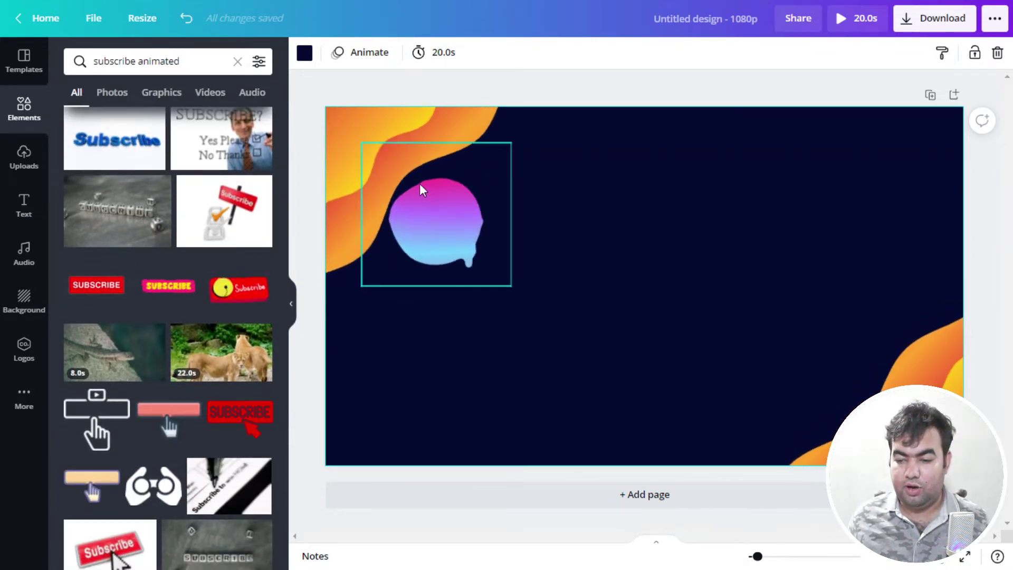
pyautogui.click(168, 290)
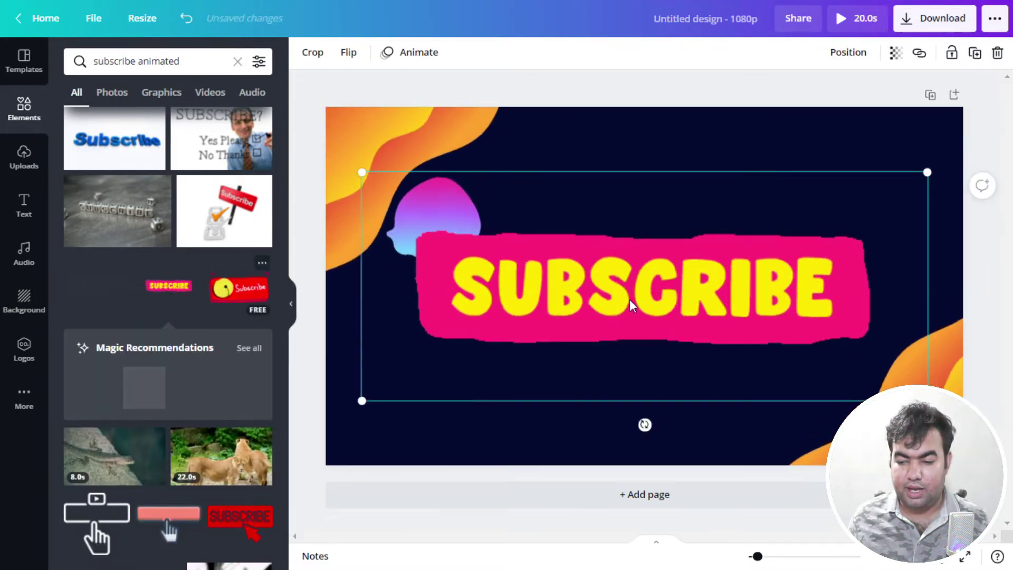
# - Shrink the SUBSCRIBE sticker and place it just below the gradient blob
pyautogui.moveTo(895, 388); pyautogui.dragTo(525, 274)
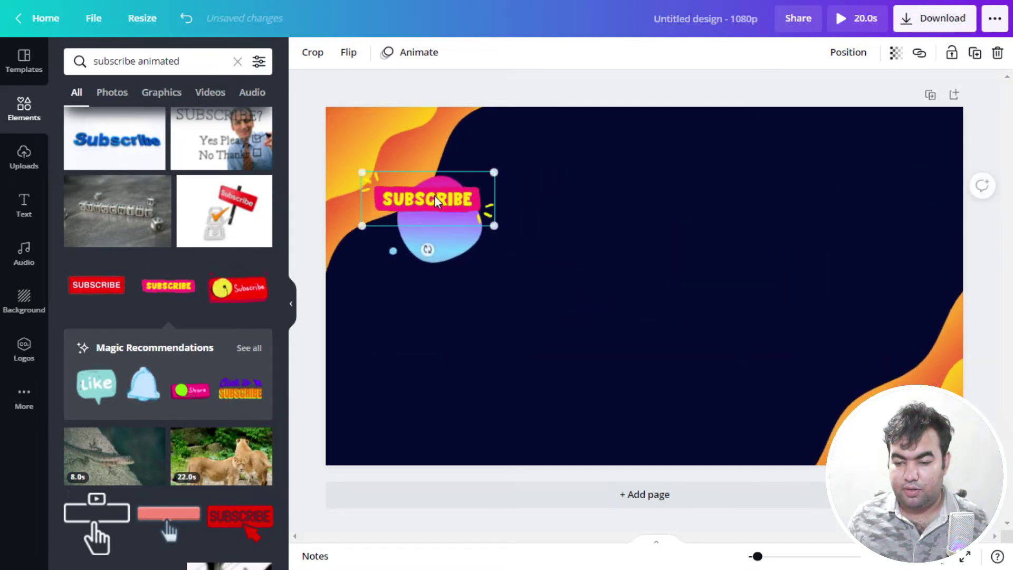
pyautogui.moveTo(438, 222); pyautogui.dragTo(444, 310)
pyautogui.click(701, 449)
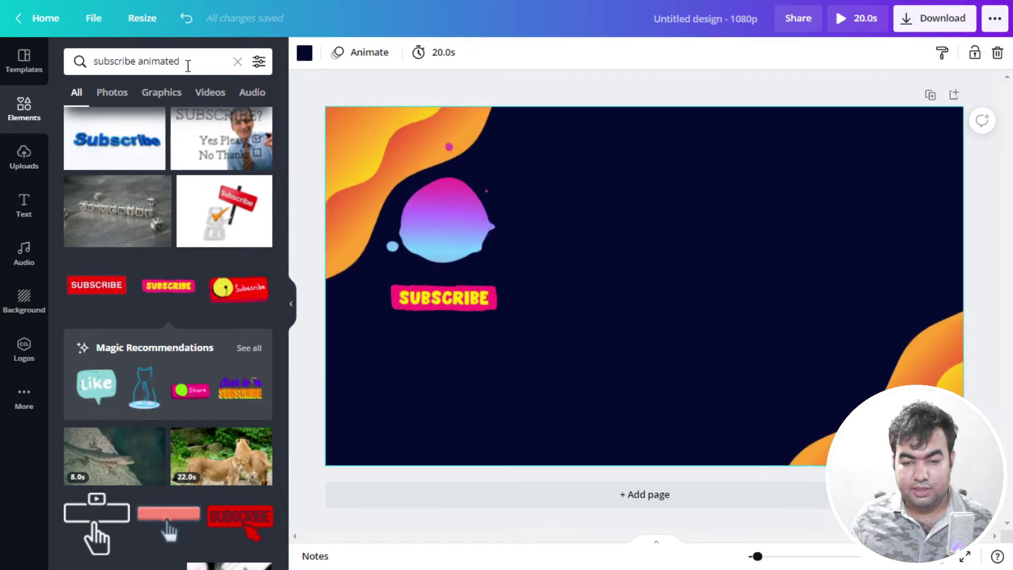
pyautogui.moveTo(188, 65); pyautogui.dragTo(78, 64)
# - Add the colourful Instagram logo from an 'instagram' search, shrunk to 49×49 at bottom-left
pyautogui.write('ins')
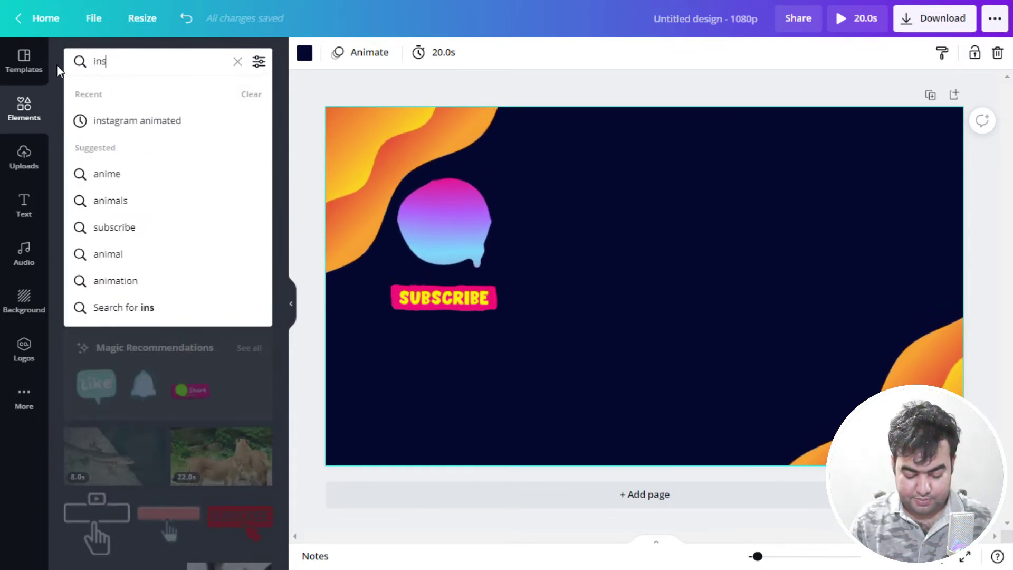
pyautogui.write('tagram')
pyautogui.press('Return')
pyautogui.click(163, 194)
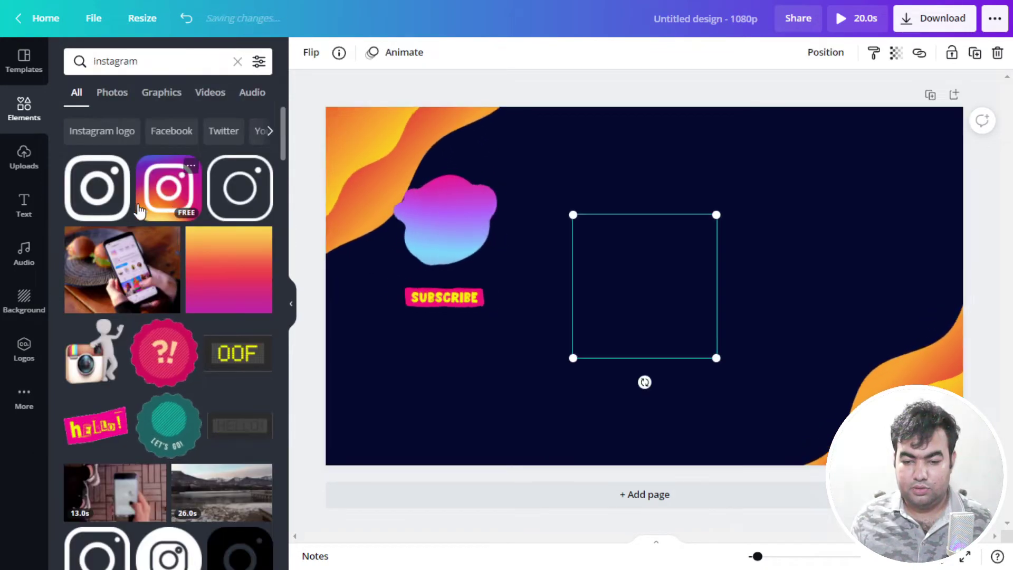
pyautogui.moveTo(716, 214); pyautogui.dragTo(370, 422)
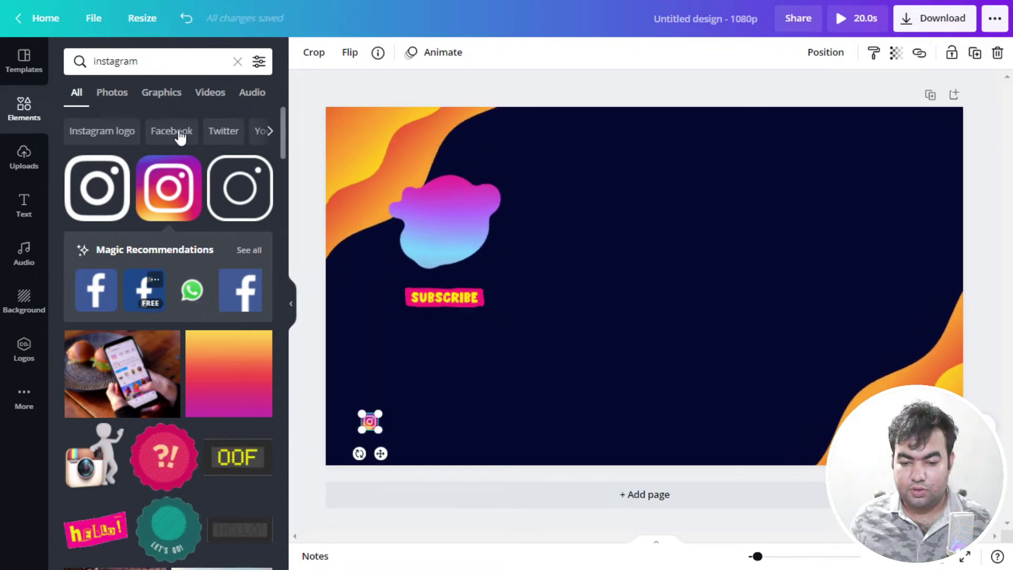
# - Add the blue Twitter icon from a 'twitter' search, shrunk beside the Instagram logo
pyautogui.click(170, 69)
pyautogui.write('tw')
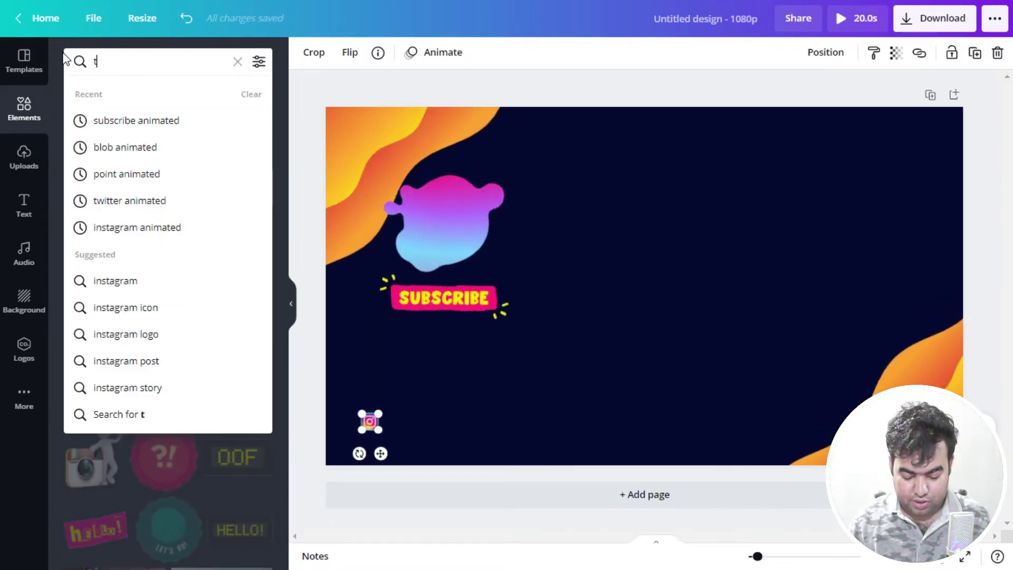
pyautogui.write('itter')
pyautogui.press('Return')
pyautogui.click(240, 489)
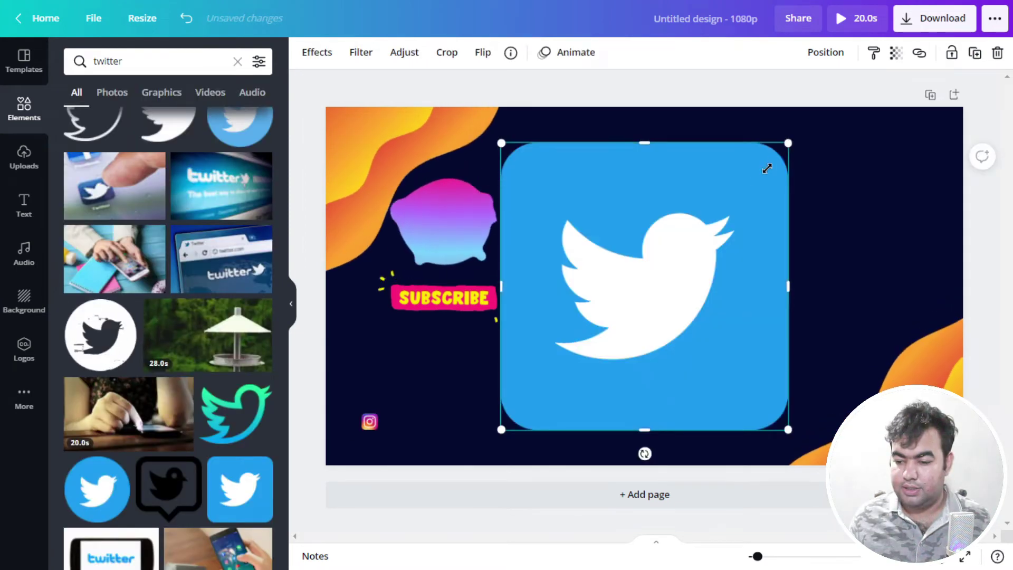
pyautogui.moveTo(766, 168); pyautogui.dragTo(469, 422)
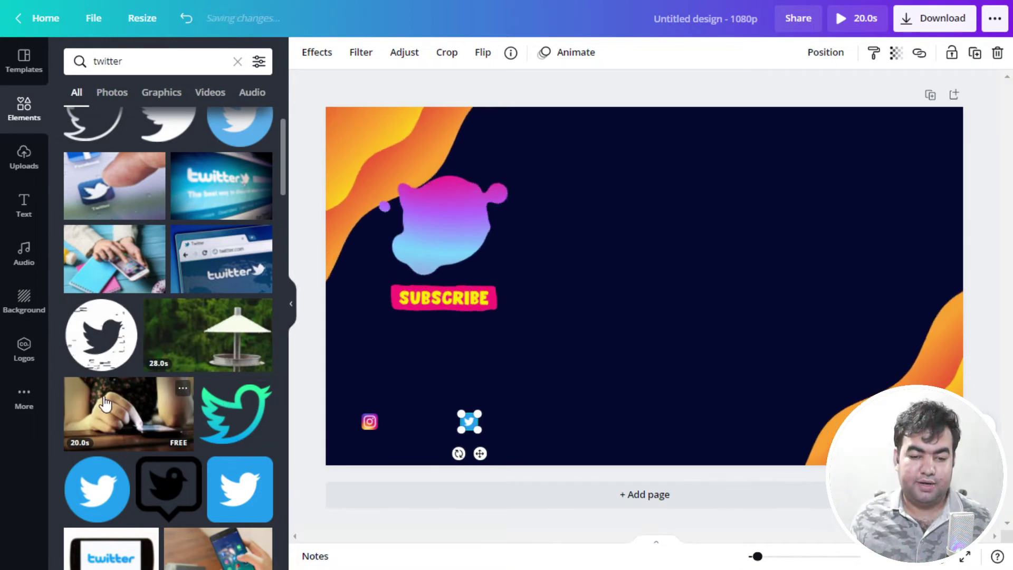
# - Add a subheading with the social handle at font size 36 beside the Instagram icon
pyautogui.click(24, 205)
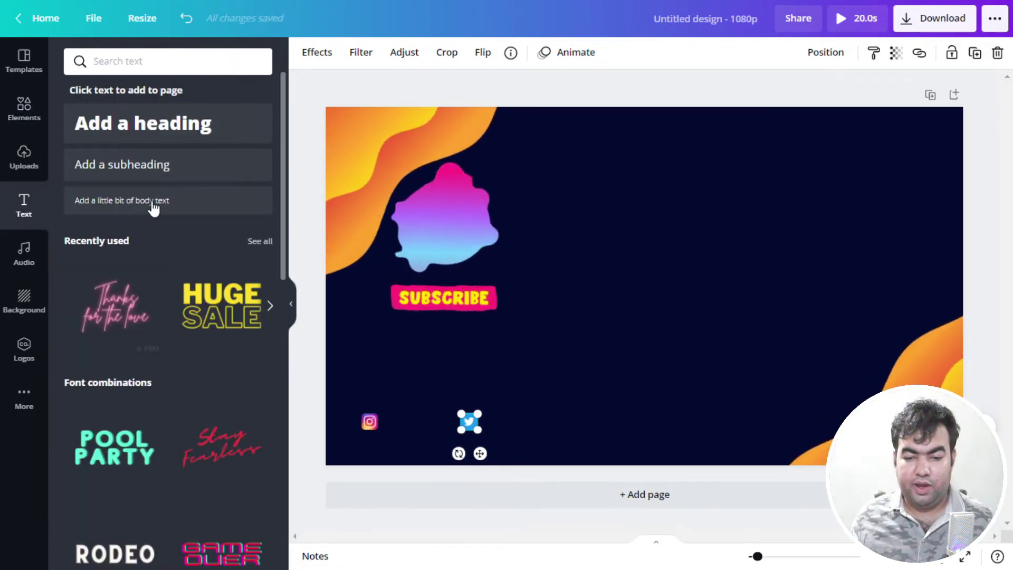
pyautogui.click(169, 174)
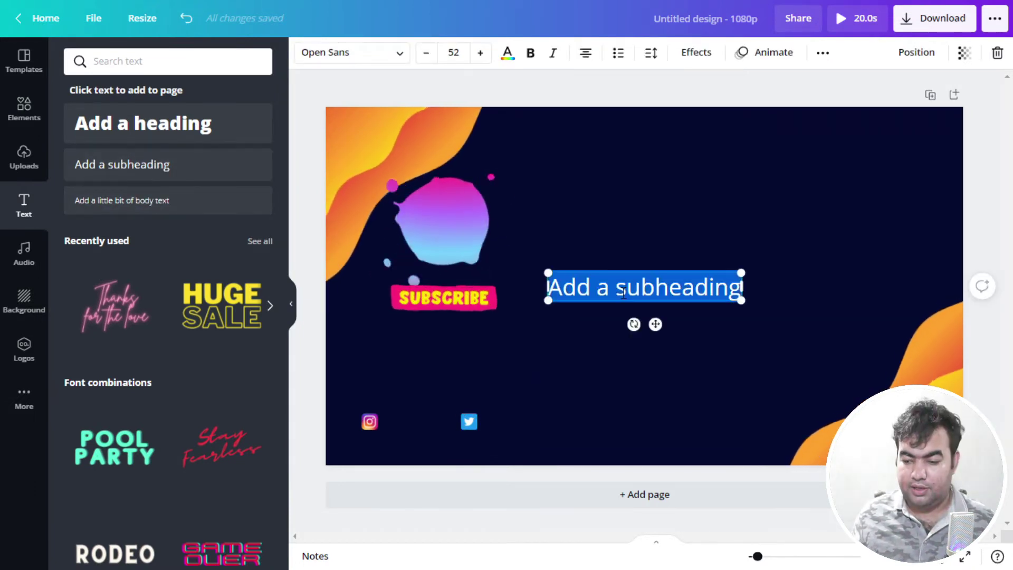
pyautogui.press('BackSpace')
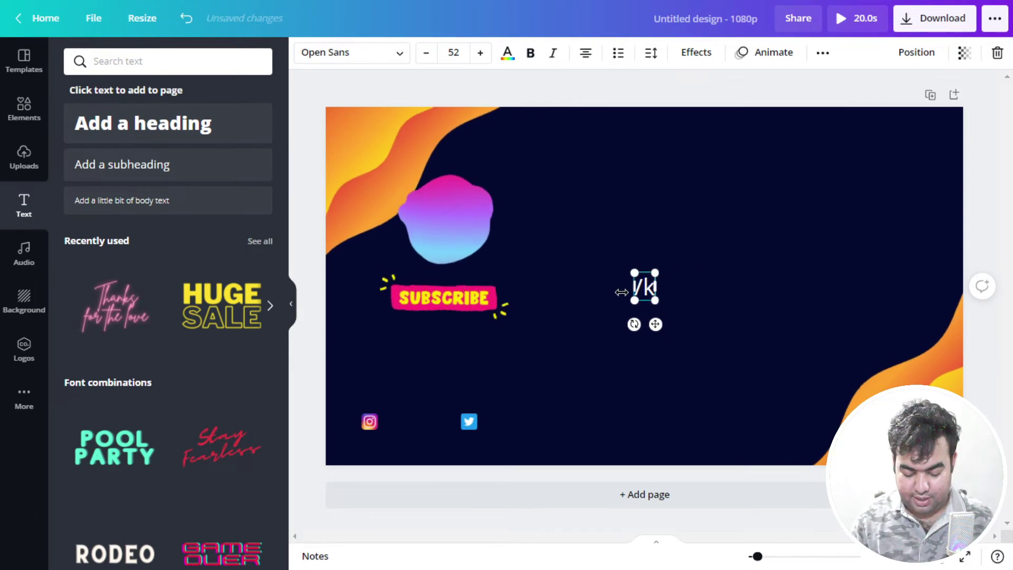
pyautogui.write('/kamrul24')
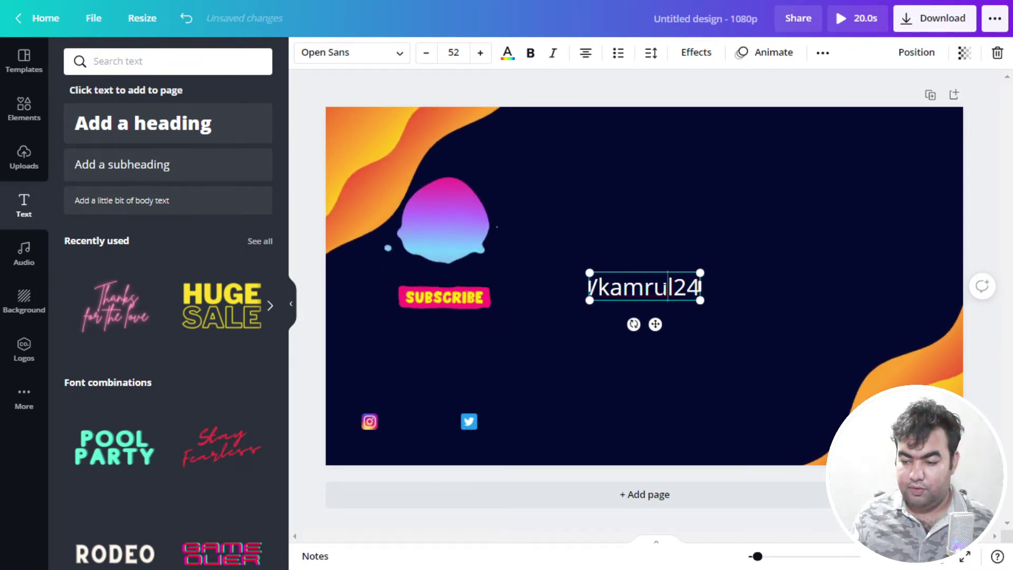
pyautogui.hotkey('ctrl', 'a')
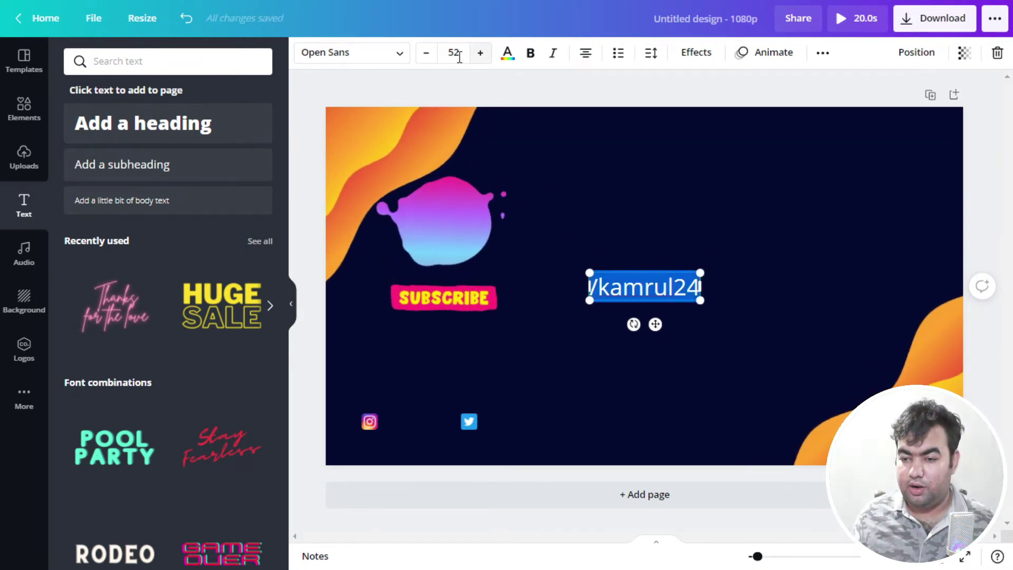
pyautogui.click(455, 53)
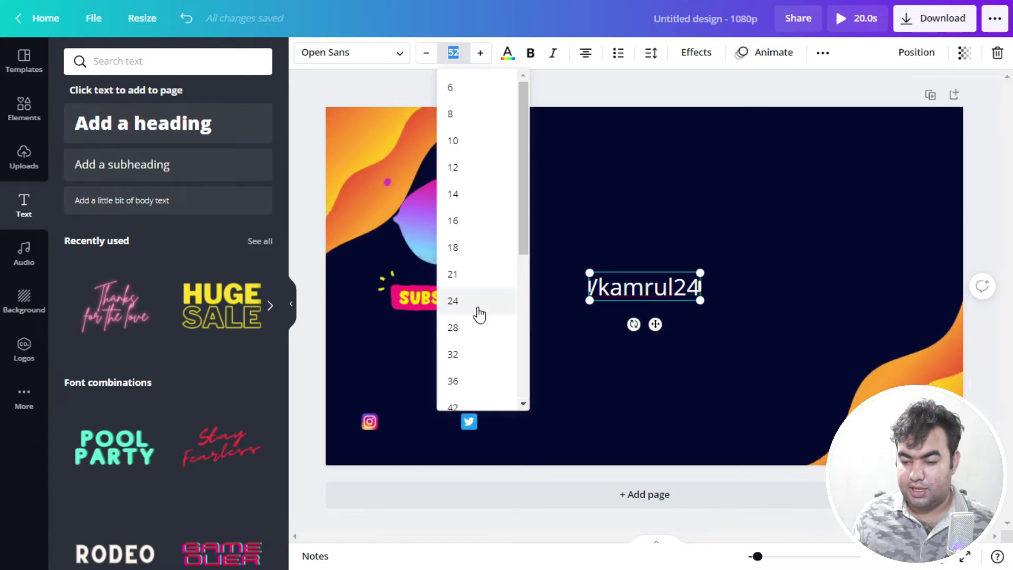
pyautogui.click(452, 381)
pyautogui.moveTo(636, 287); pyautogui.dragTo(426, 427)
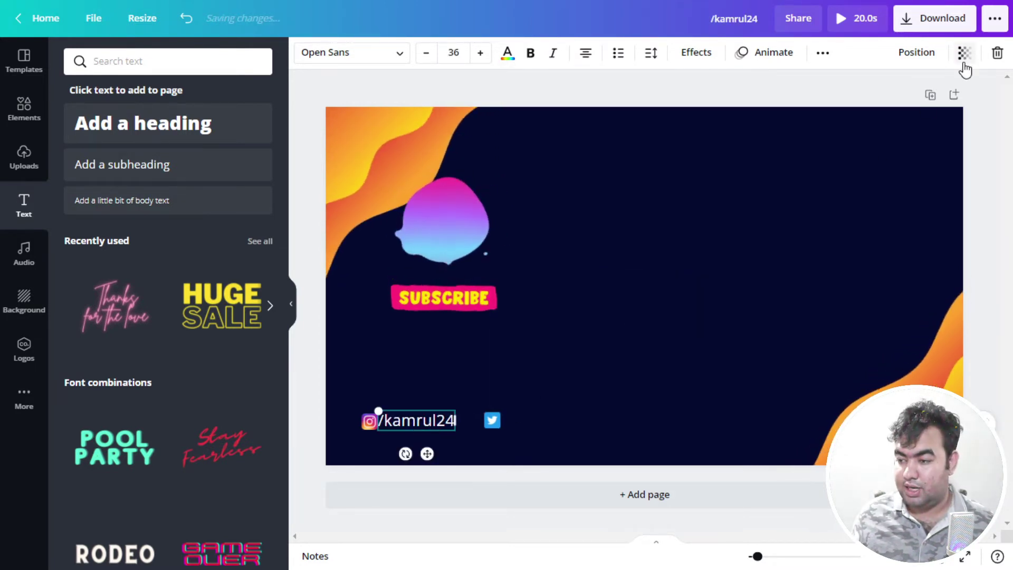
# - Duplicate the handle text and place the copy beside the Twitter icon
pyautogui.click(822, 52)
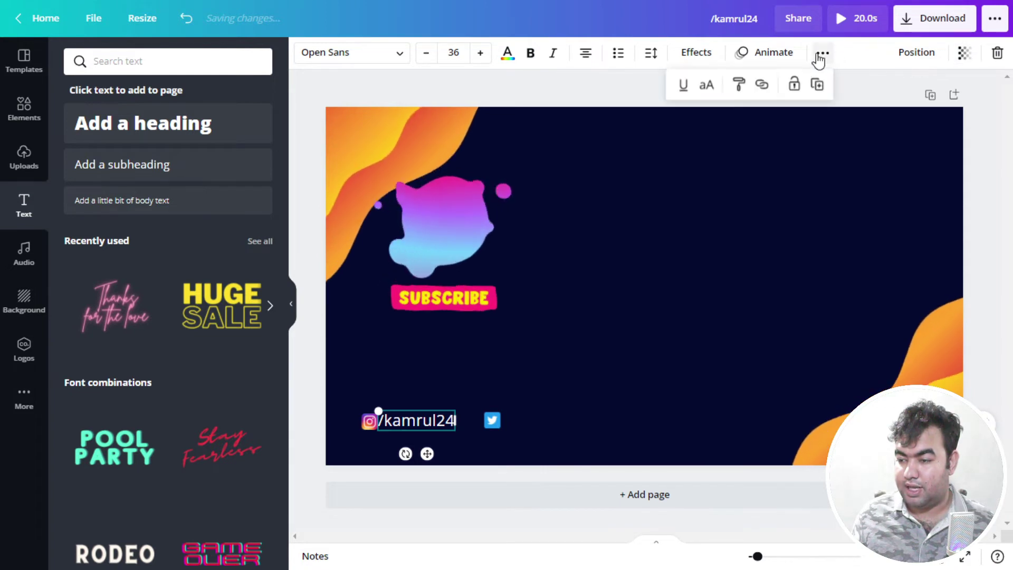
pyautogui.click(817, 85)
pyautogui.moveTo(457, 428); pyautogui.dragTo(559, 420)
pyautogui.hotkey('ctrl', 'z')
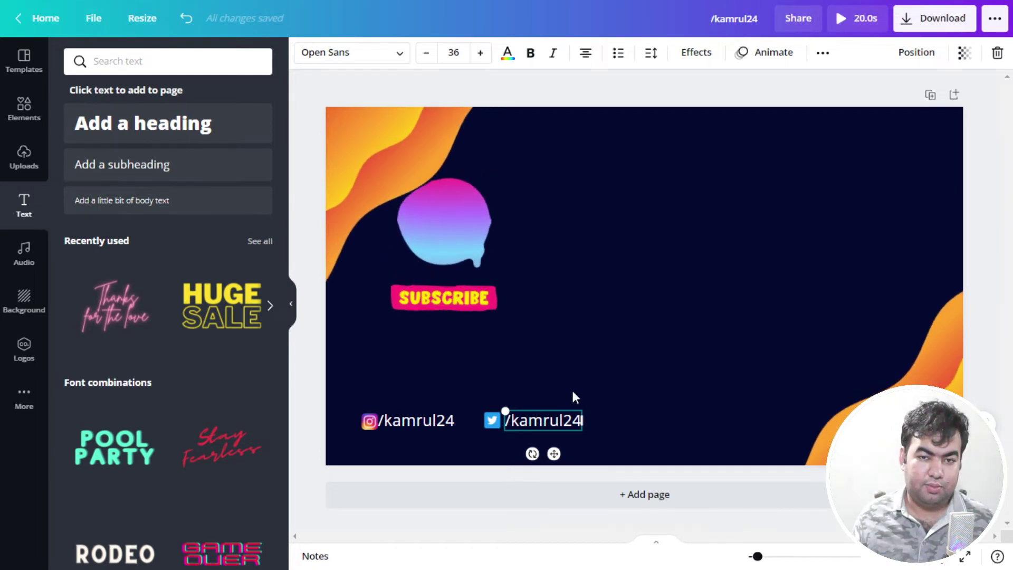
pyautogui.hotkey('ctrl', 'z')
pyautogui.click(754, 237)
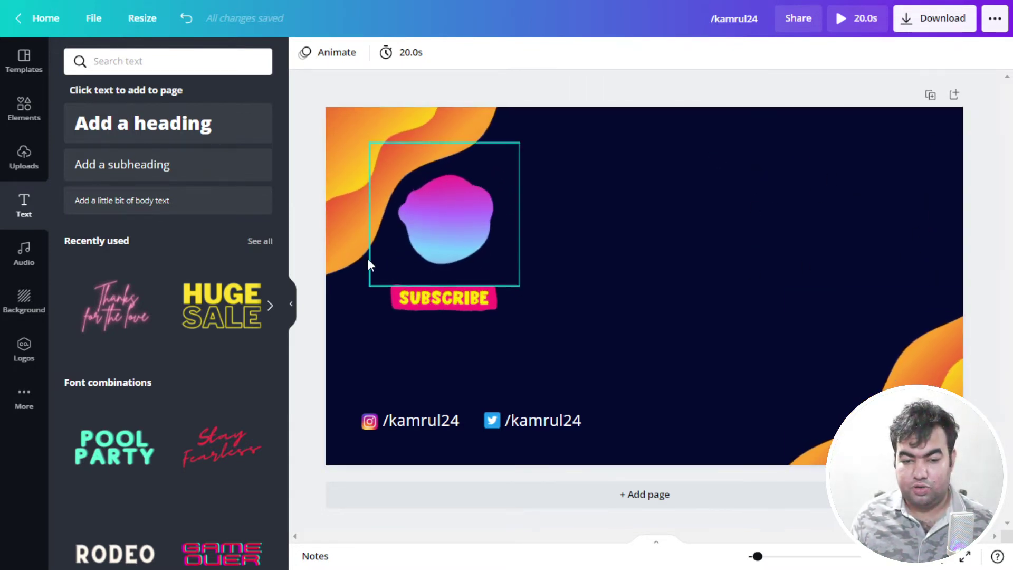
# - Add a square shape from Elements and set its colour to white (#FFFFFF)
pyautogui.click(24, 100)
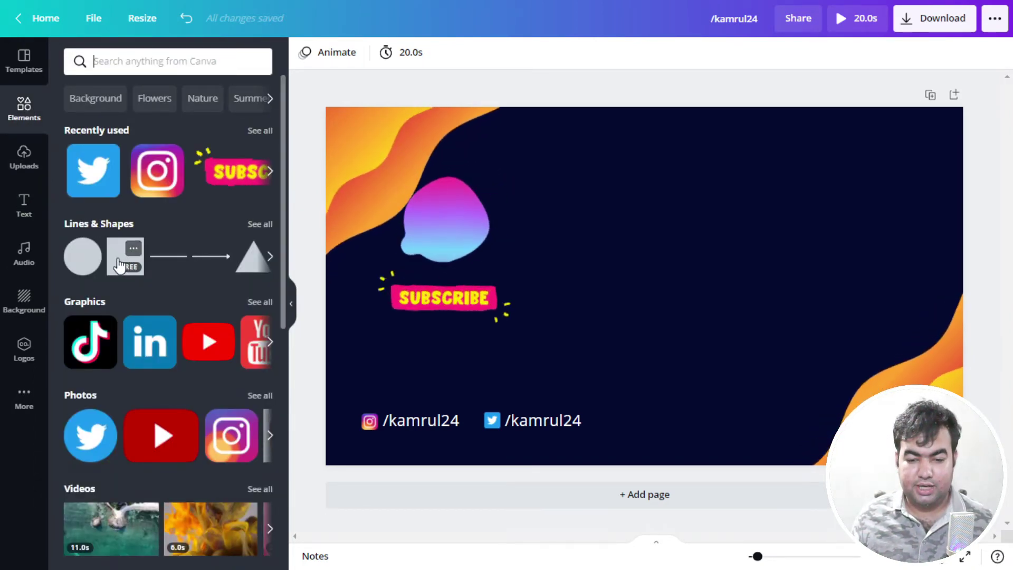
pyautogui.click(129, 247)
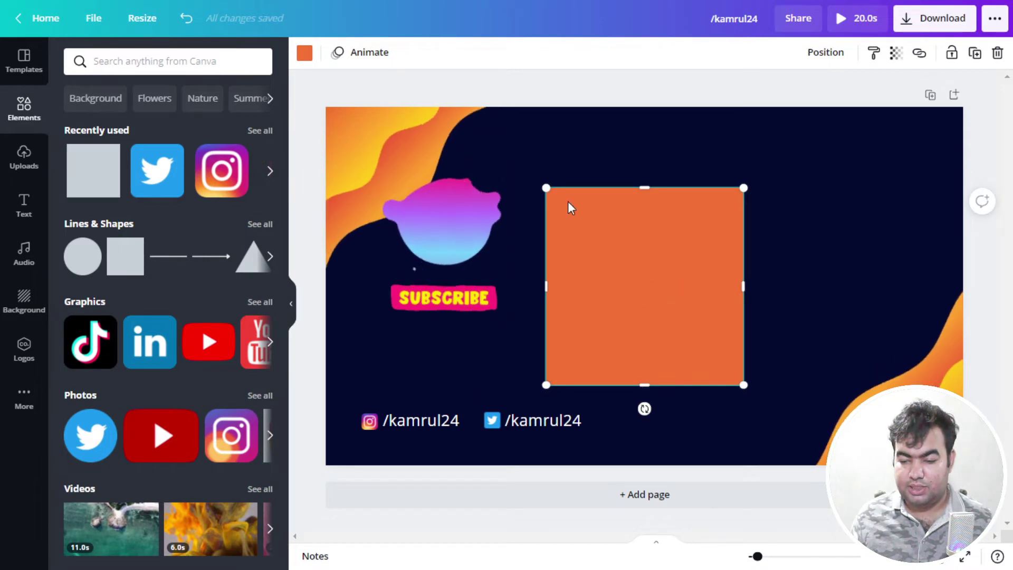
pyautogui.click(305, 54)
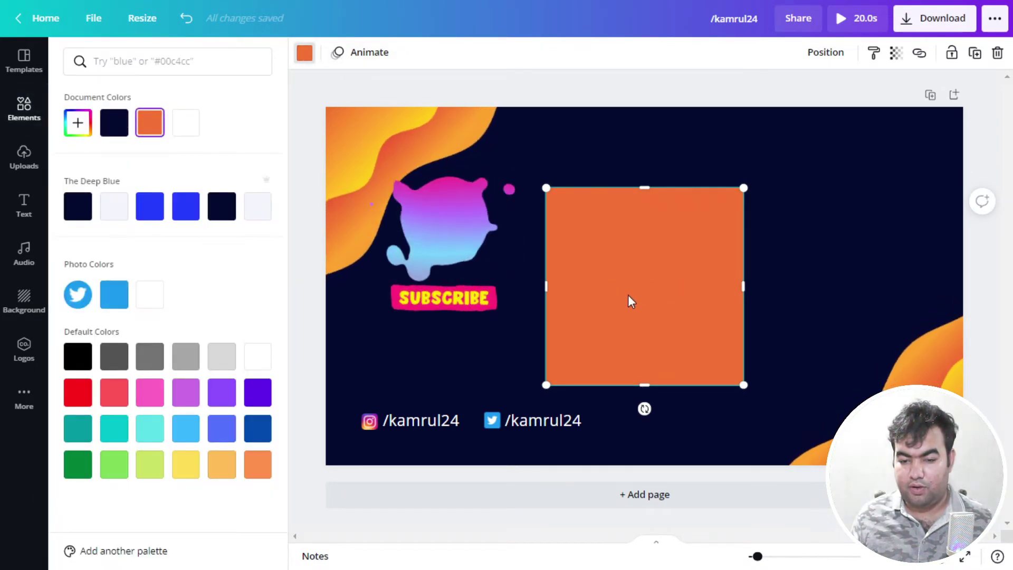
pyautogui.click(115, 211)
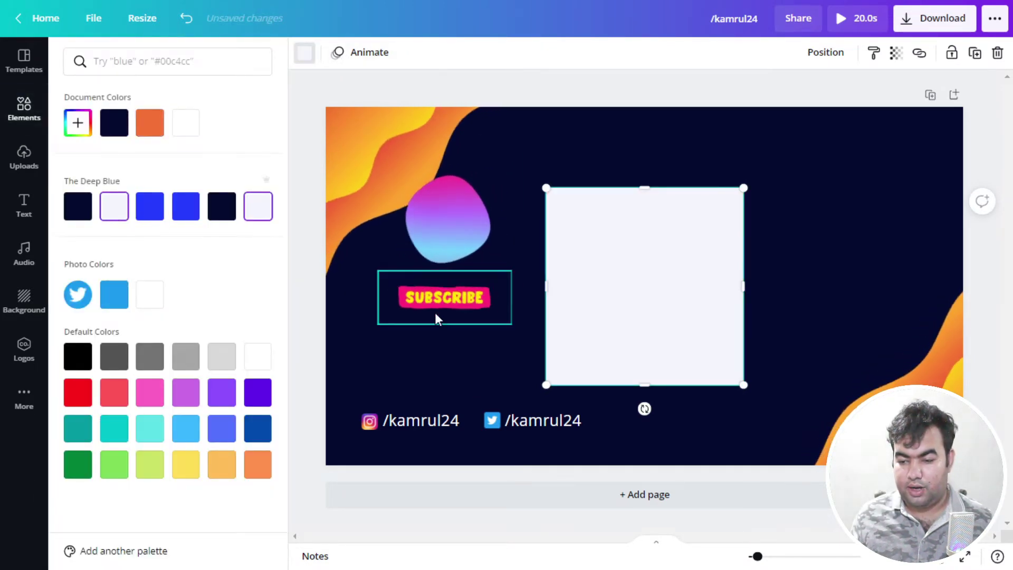
pyautogui.hotkey('ctrl', 'z')
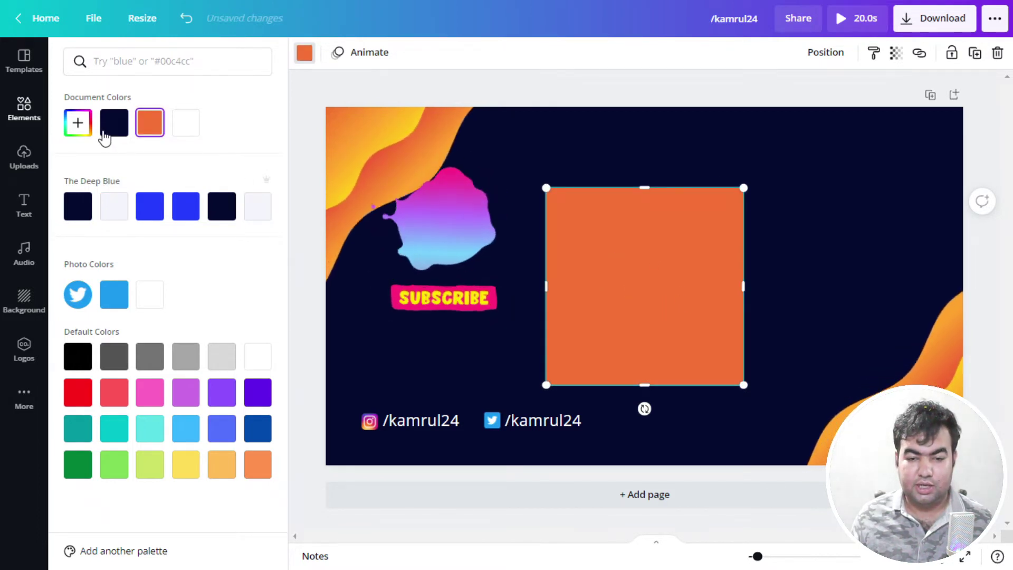
pyautogui.click(79, 128)
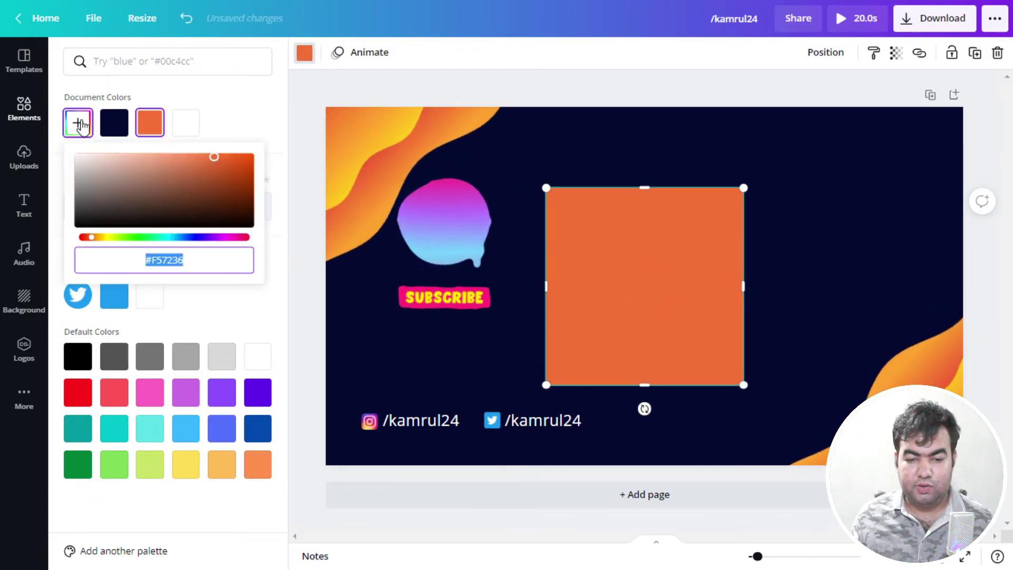
pyautogui.moveTo(213, 170); pyautogui.dragTo(197, 157)
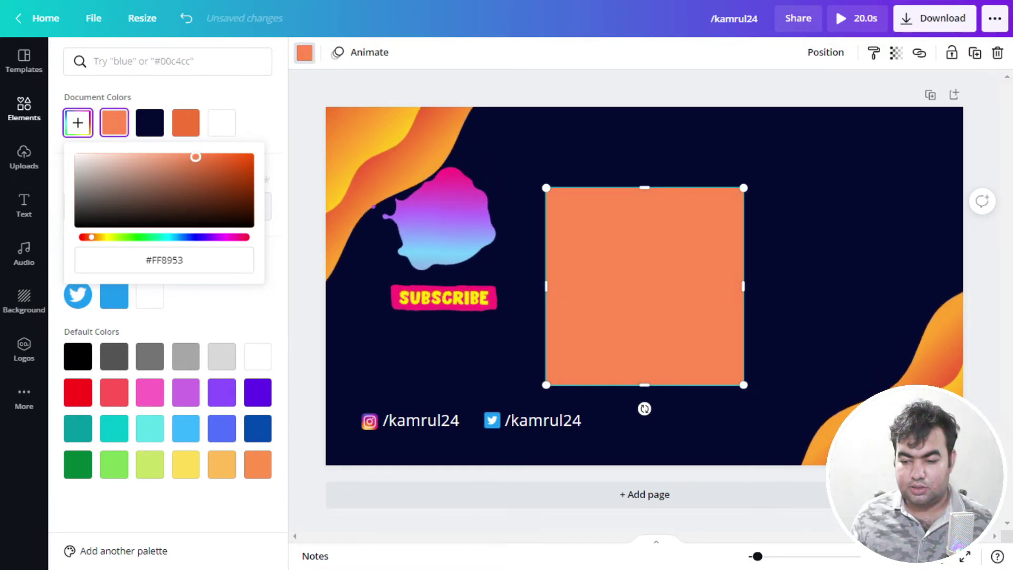
pyautogui.moveTo(195, 157); pyautogui.dragTo(49, 141)
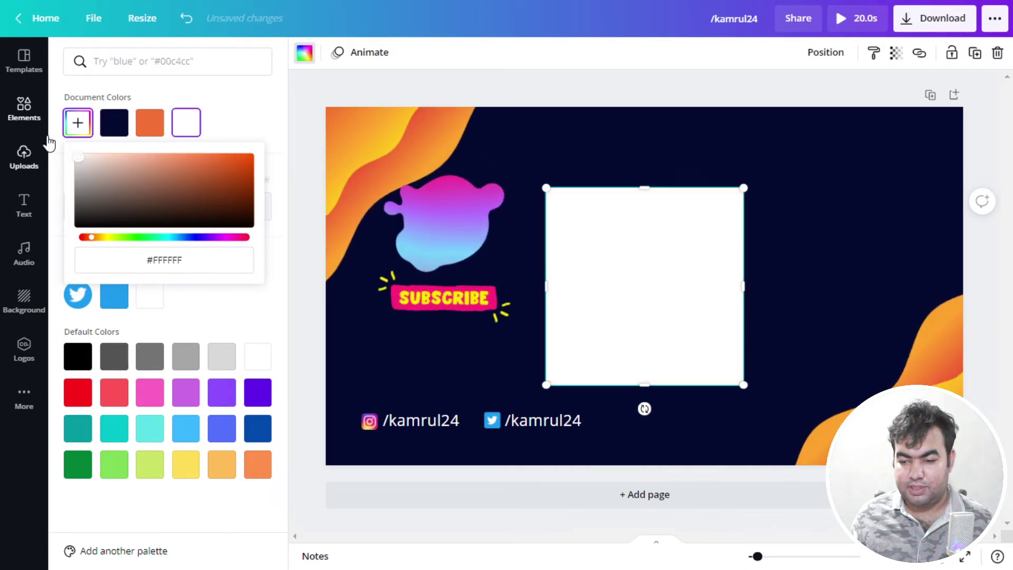
pyautogui.press('Escape')
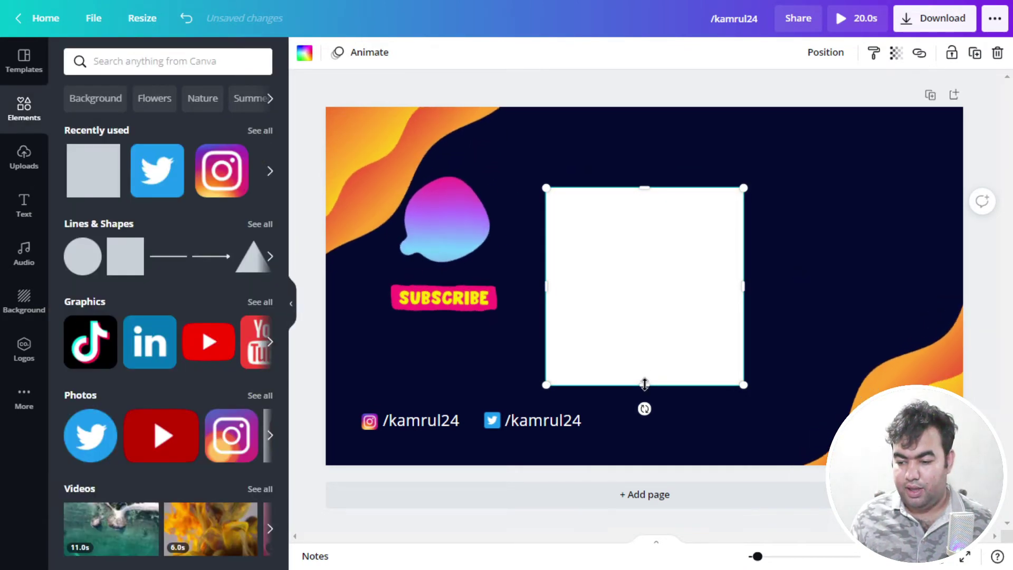
# - Resize the white square into a wide rectangle and move it to the page's right side
pyautogui.moveTo(643, 387); pyautogui.dragTo(644, 302)
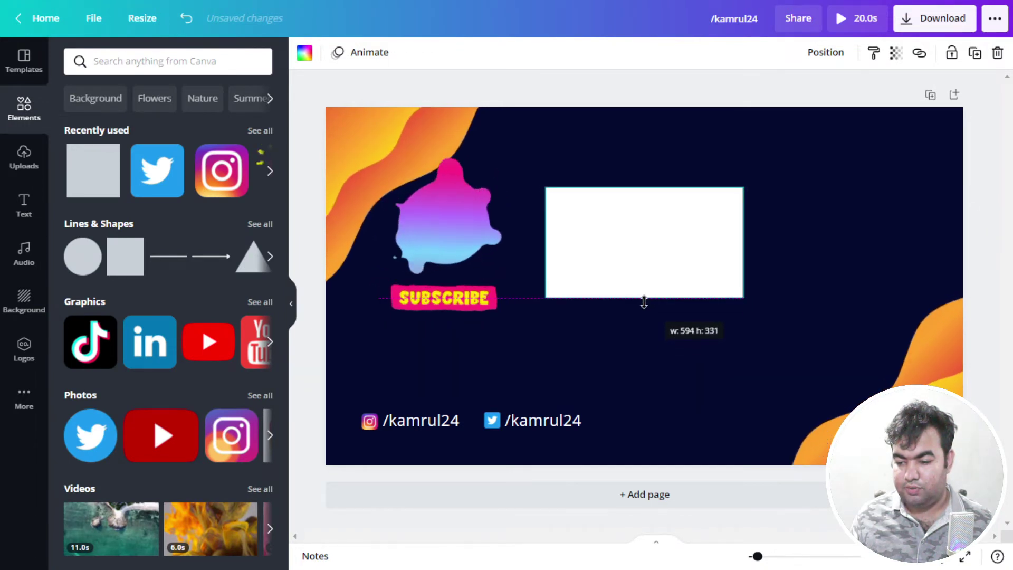
pyautogui.moveTo(742, 268); pyautogui.dragTo(718, 268)
pyautogui.click(800, 256)
pyautogui.moveTo(655, 262); pyautogui.dragTo(841, 232)
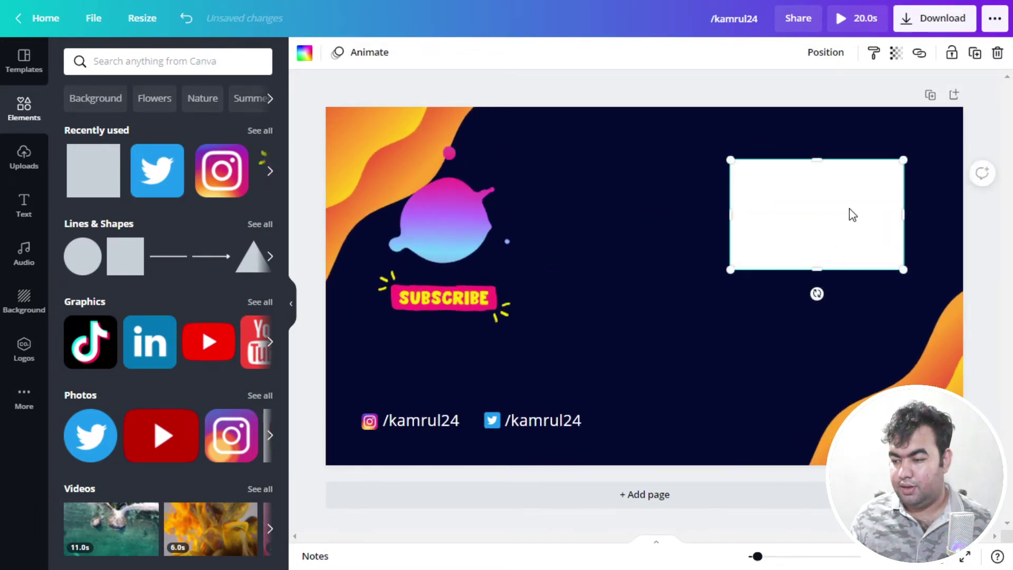
# - Duplicate the white rectangle and place the copy directly below the original
pyautogui.click(976, 56)
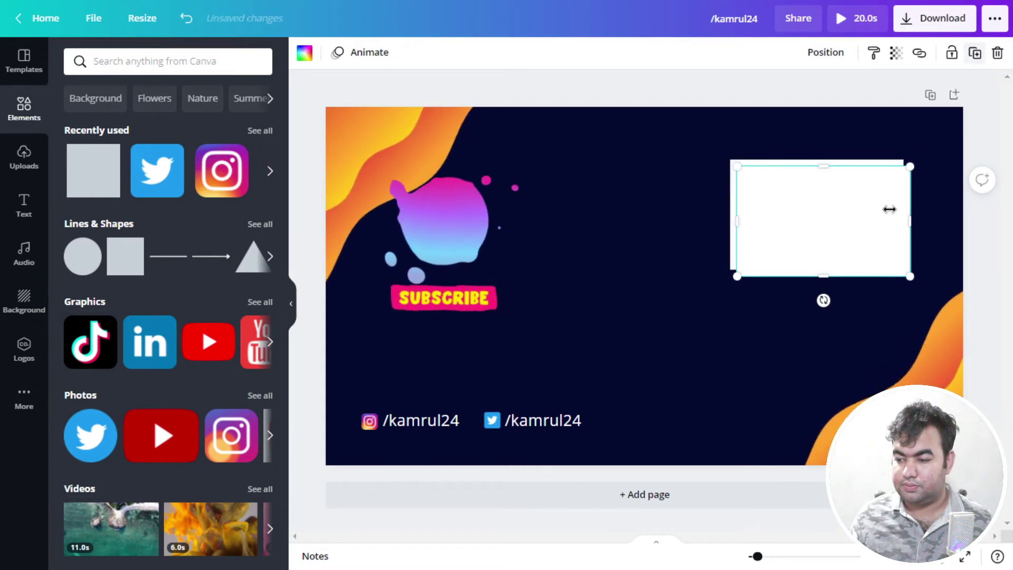
pyautogui.moveTo(853, 245); pyautogui.dragTo(846, 366)
pyautogui.click(729, 336)
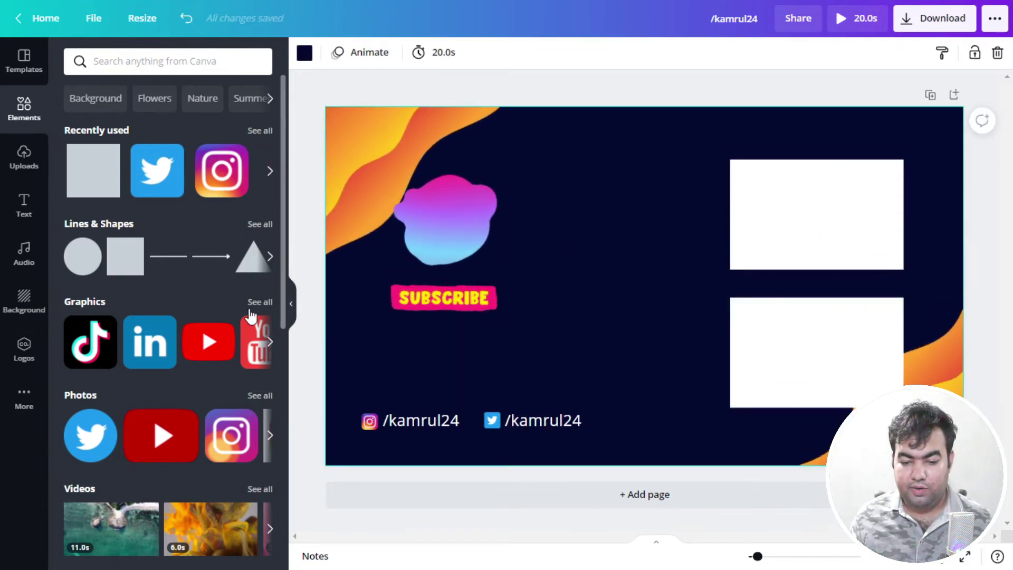
pyautogui.click(137, 62)
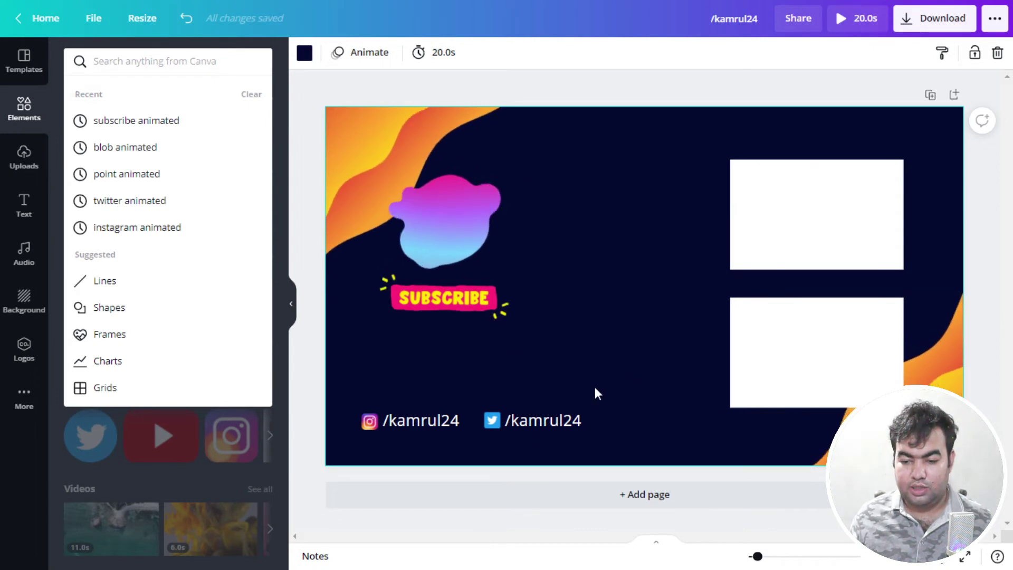
pyautogui.click(675, 315)
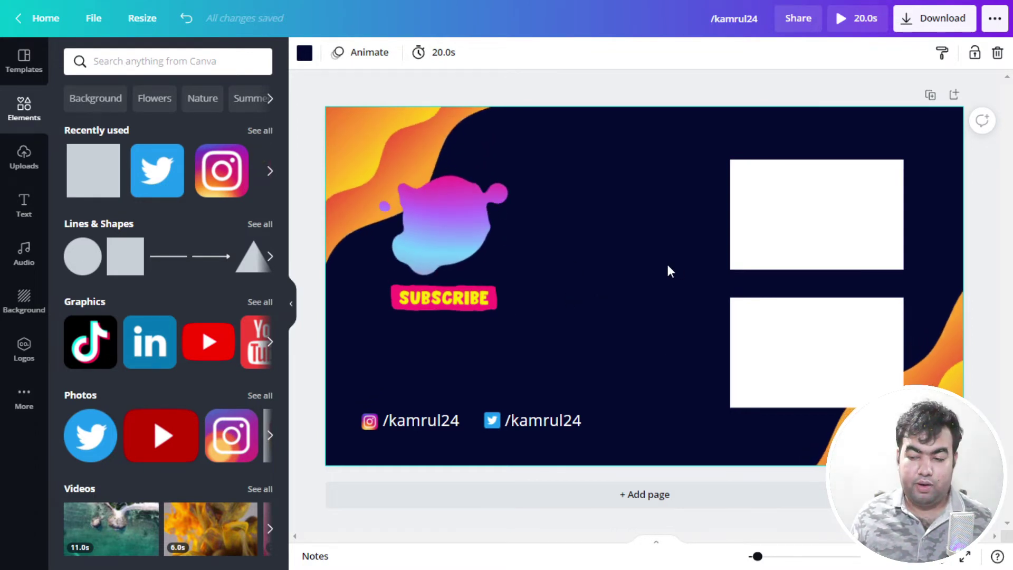
pyautogui.click(796, 222)
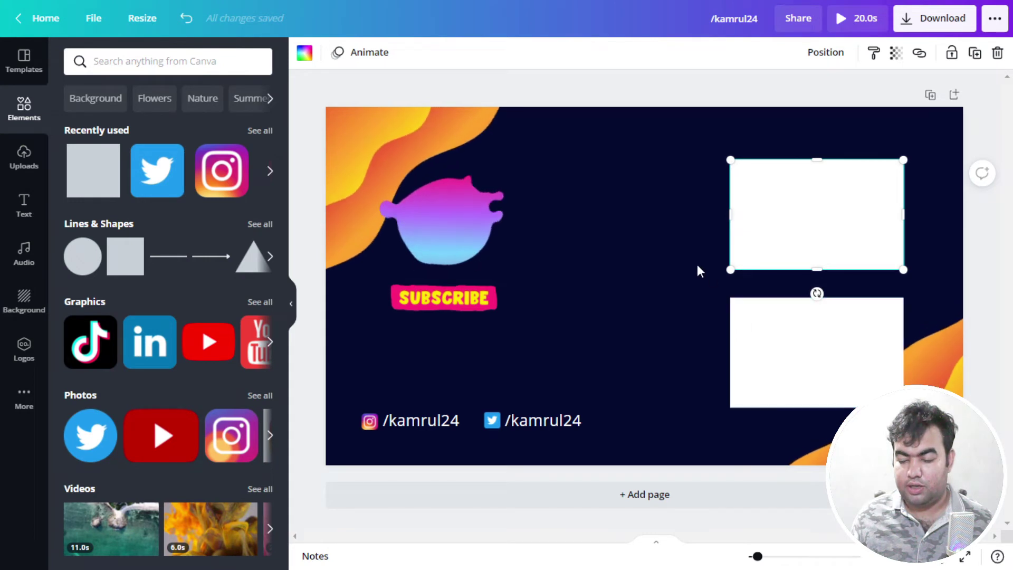
# - Select both white rectangles and give them the Pop animation after previewing Breathe and Fade
pyautogui.click(662, 162)
pyautogui.moveTo(723, 185); pyautogui.dragTo(770, 428)
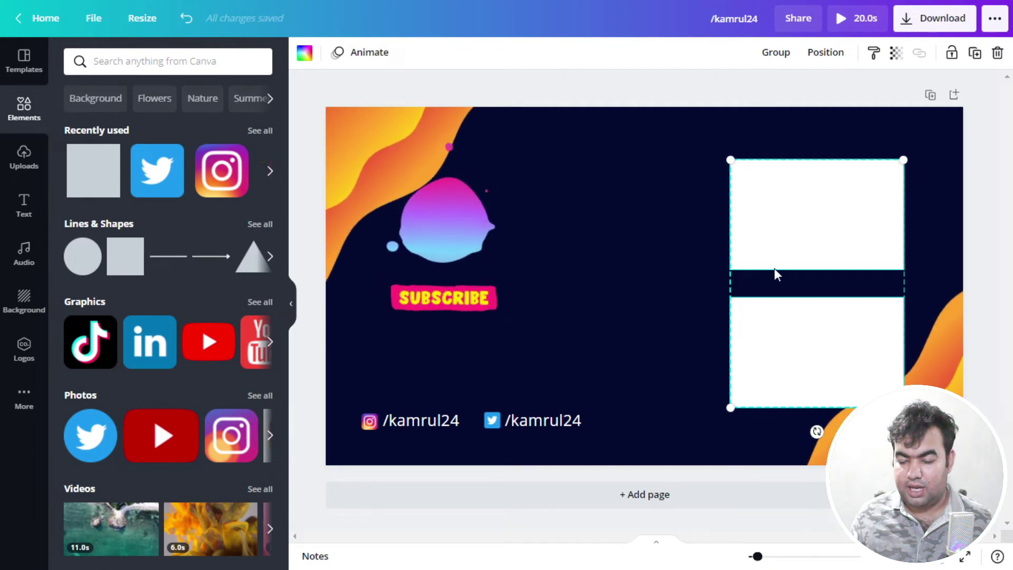
pyautogui.click(368, 60)
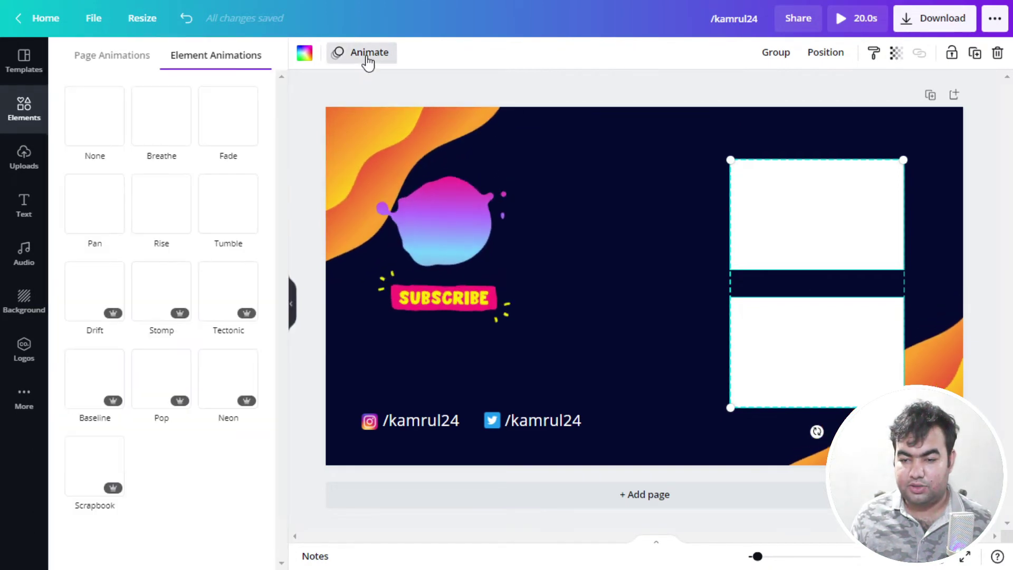
pyautogui.click(156, 136)
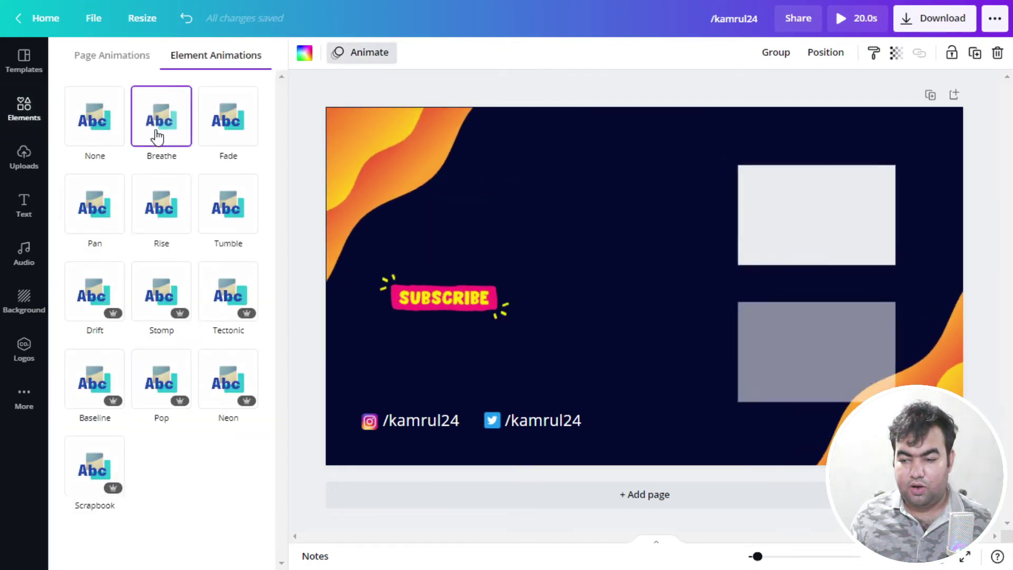
pyautogui.click(226, 138)
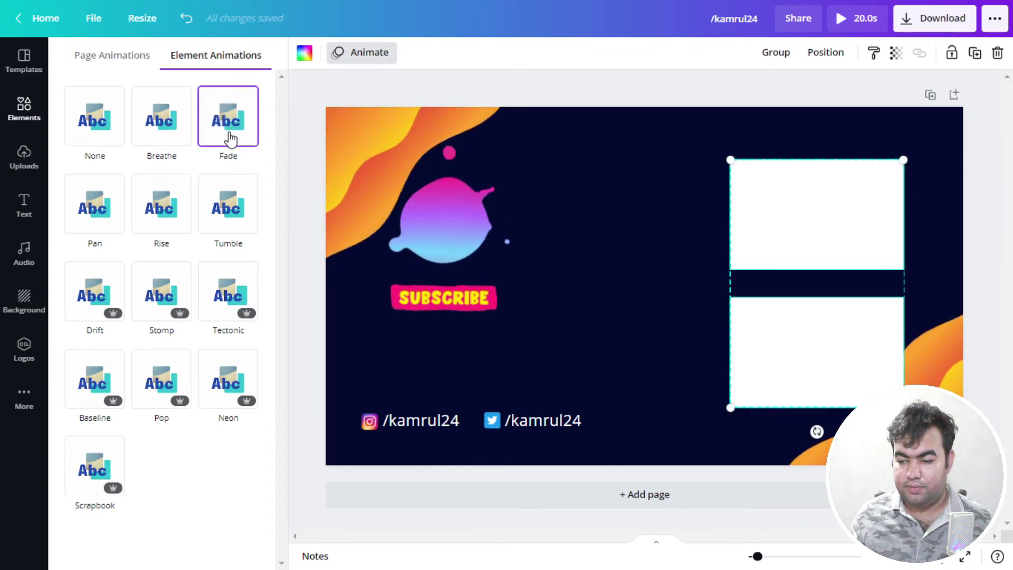
pyautogui.click(160, 398)
pyautogui.click(177, 408)
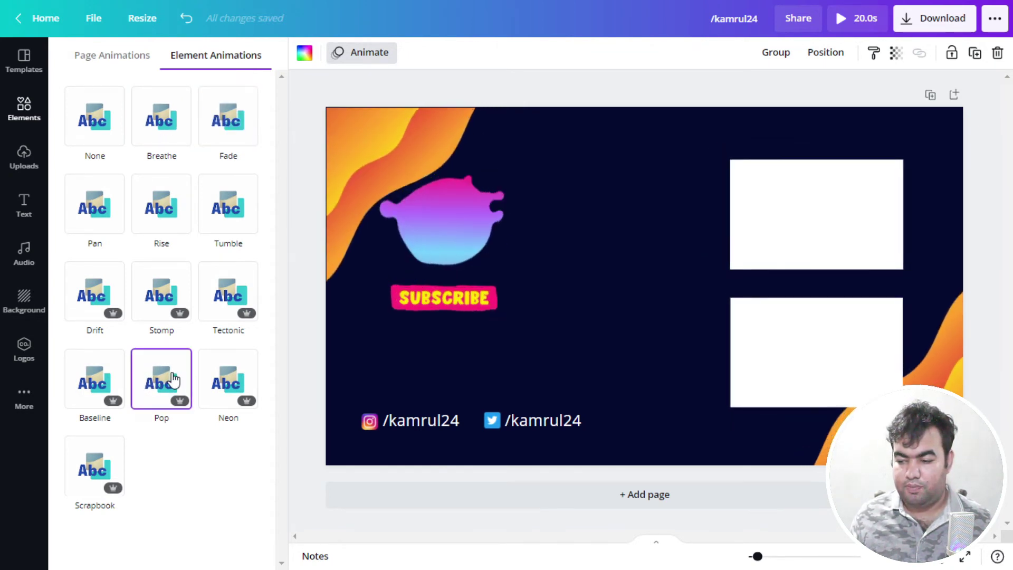
pyautogui.press('Escape')
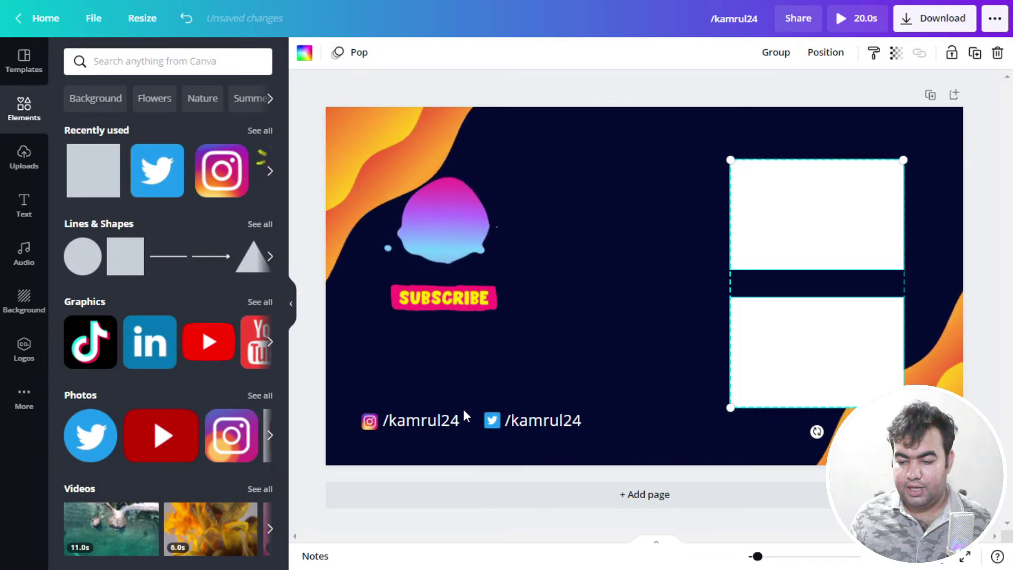
# - Apply the Neon animation to the Twitter and Instagram /kamrul24 handle texts
pyautogui.moveTo(584, 428); pyautogui.dragTo(609, 445)
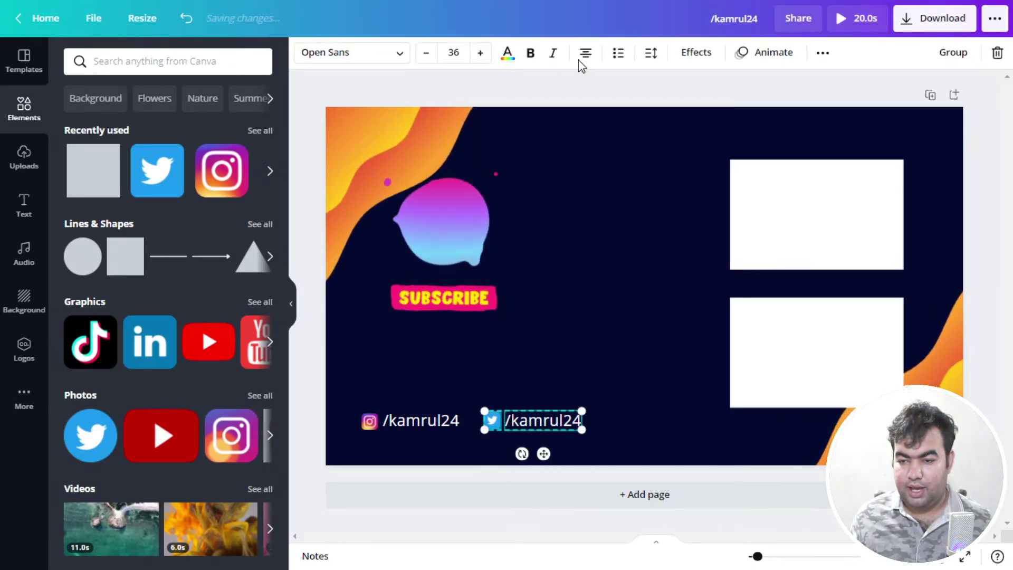
pyautogui.click(791, 58)
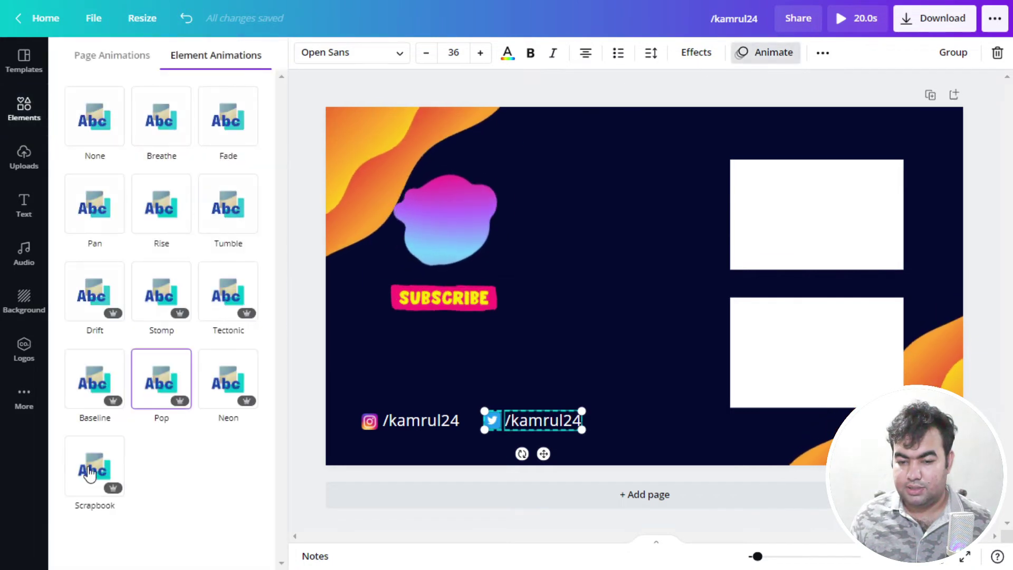
pyautogui.click(240, 393)
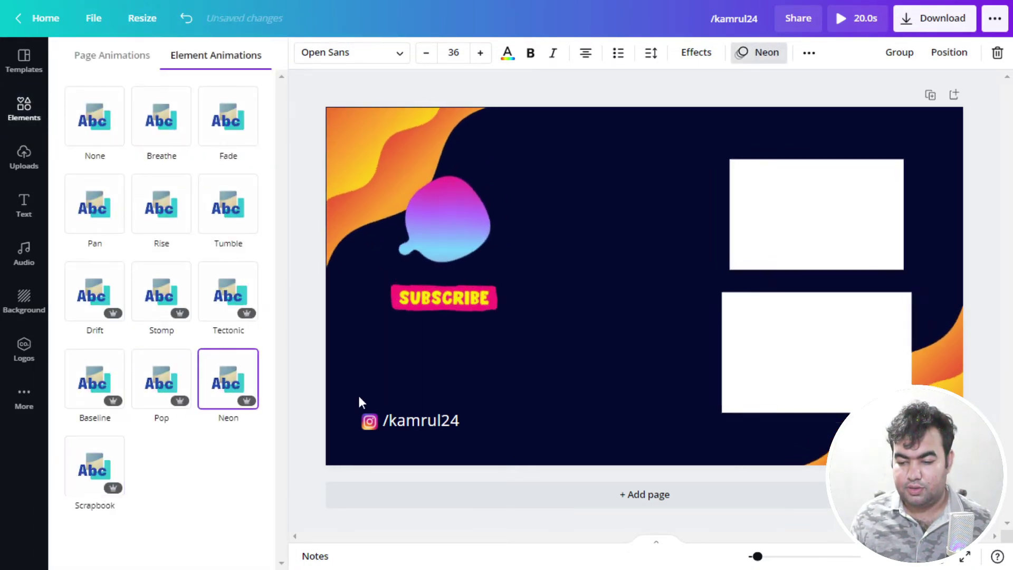
pyautogui.click(358, 406)
pyautogui.click(452, 429)
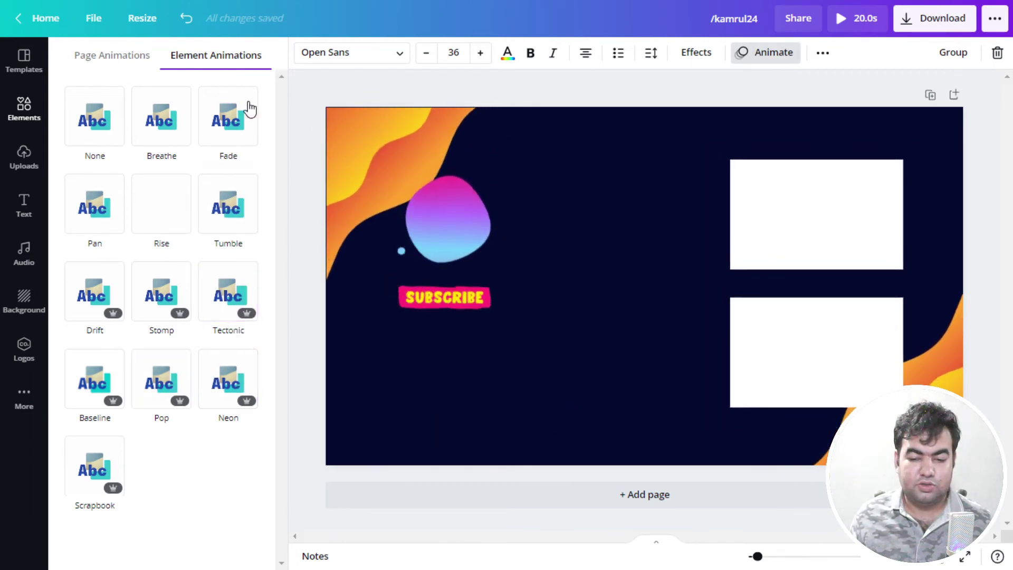
pyautogui.click(224, 386)
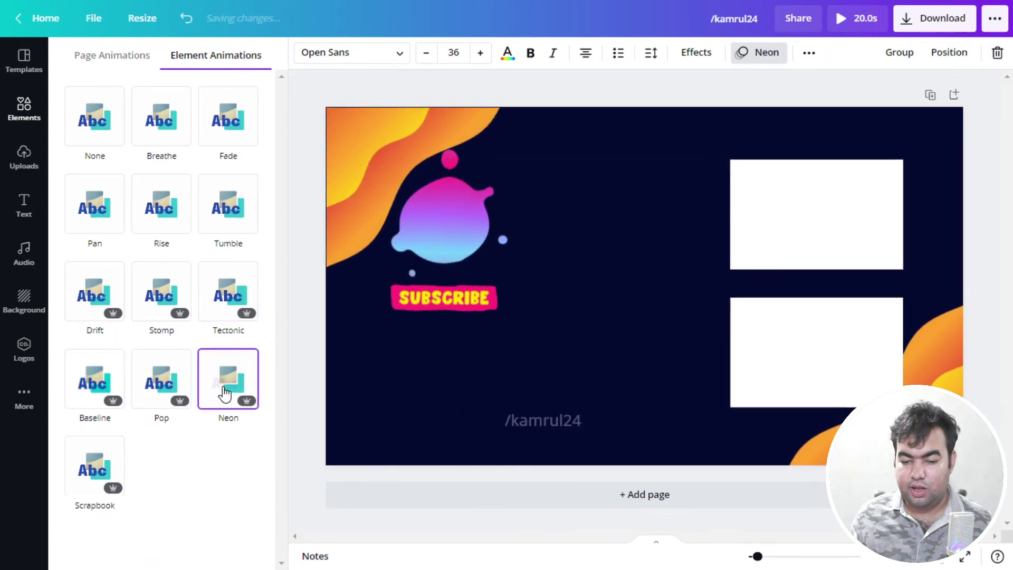
pyautogui.press('Escape')
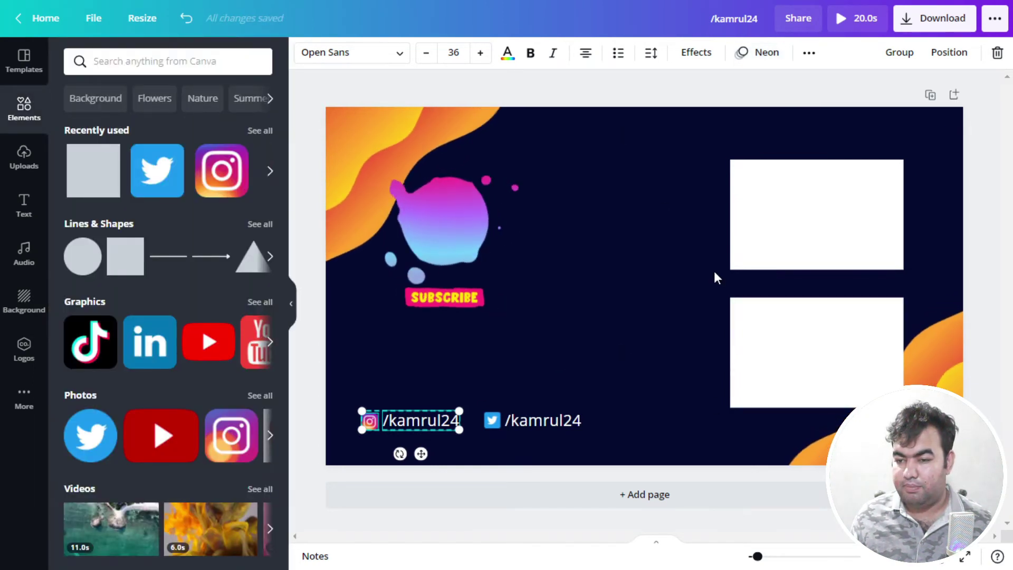
pyautogui.click(663, 218)
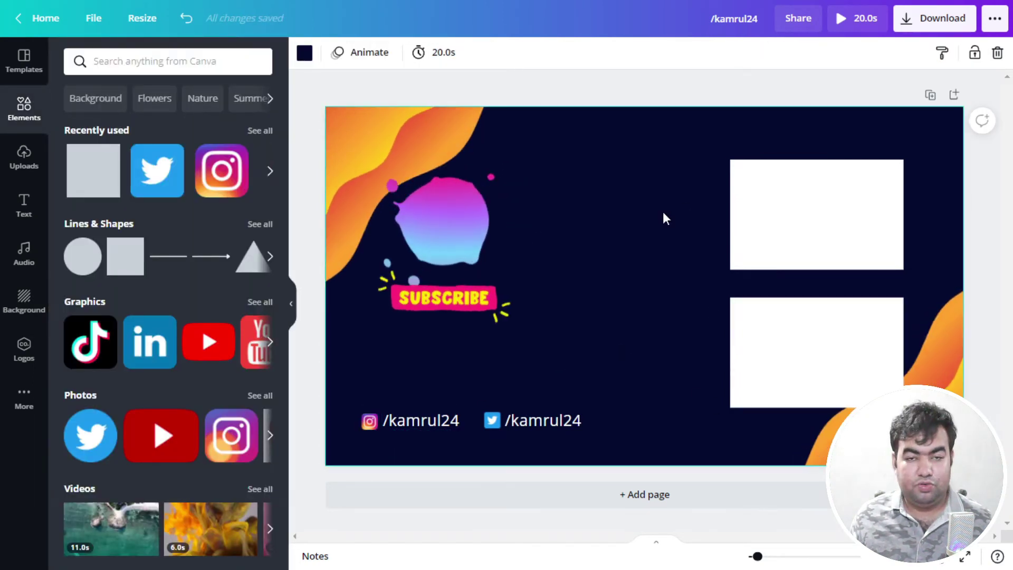
# - Play a preview of the intro, then browse Uploads, More and Audio before returning to Uploads
pyautogui.click(844, 21)
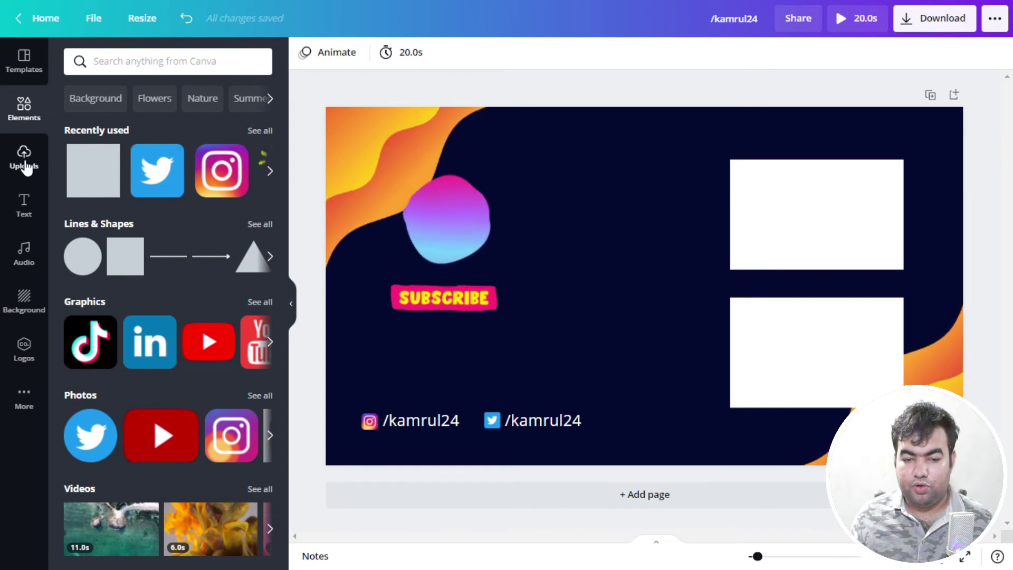
pyautogui.click(24, 160)
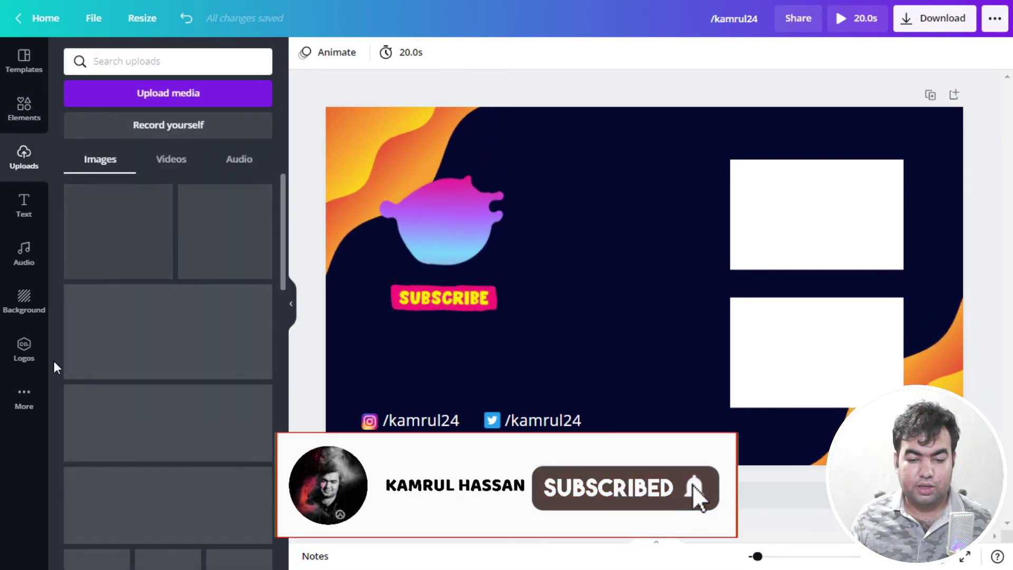
pyautogui.click(24, 398)
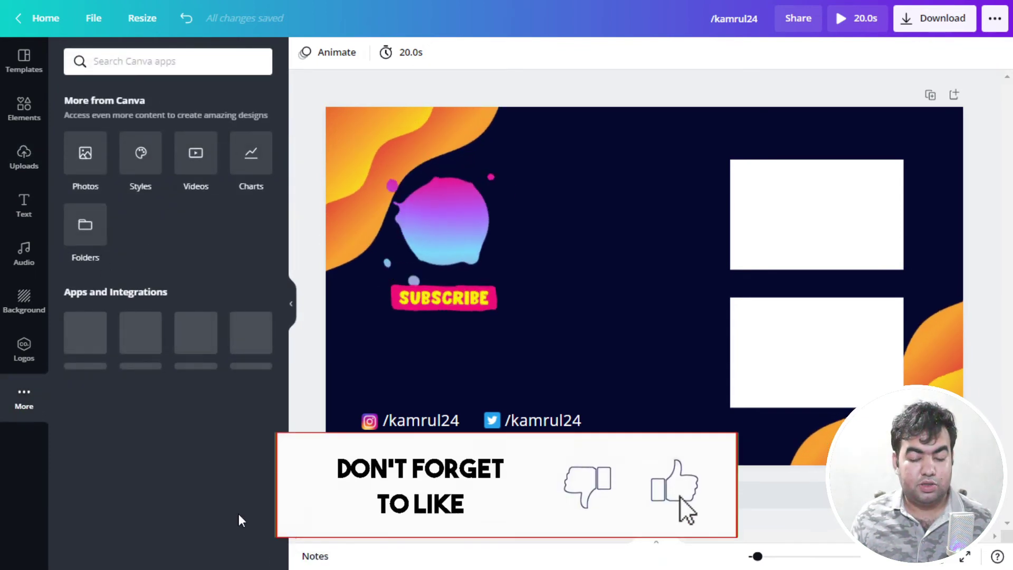
pyautogui.click(26, 267)
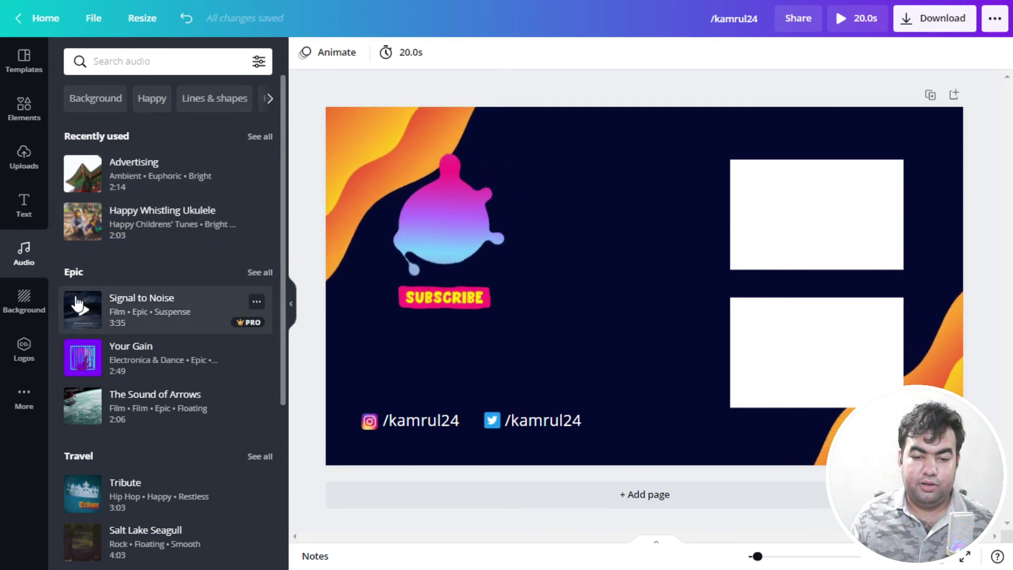
pyautogui.click(27, 161)
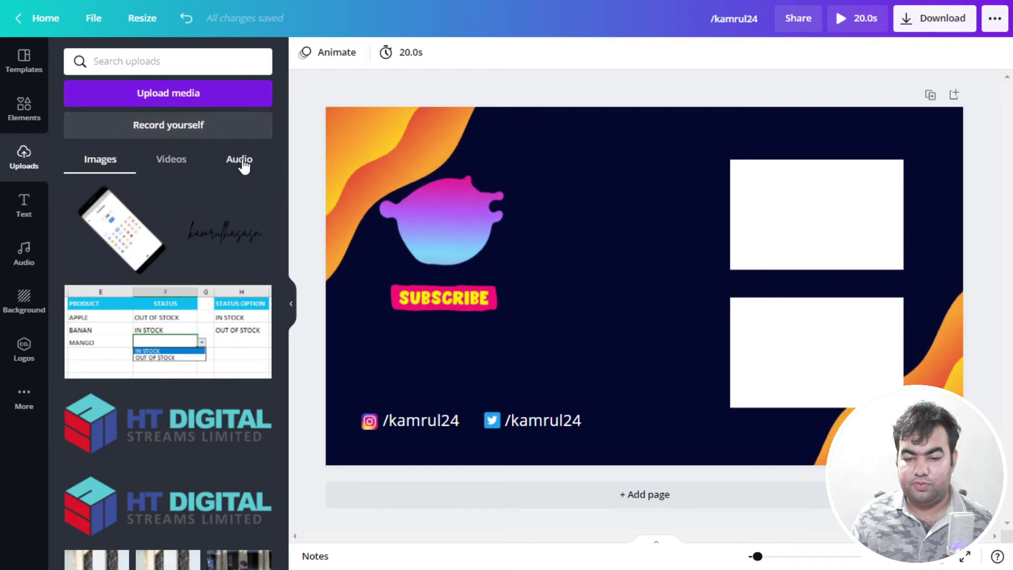
# - Browse the Music folder through Upload media > Device, then close the picker without uploading
pyautogui.click(178, 95)
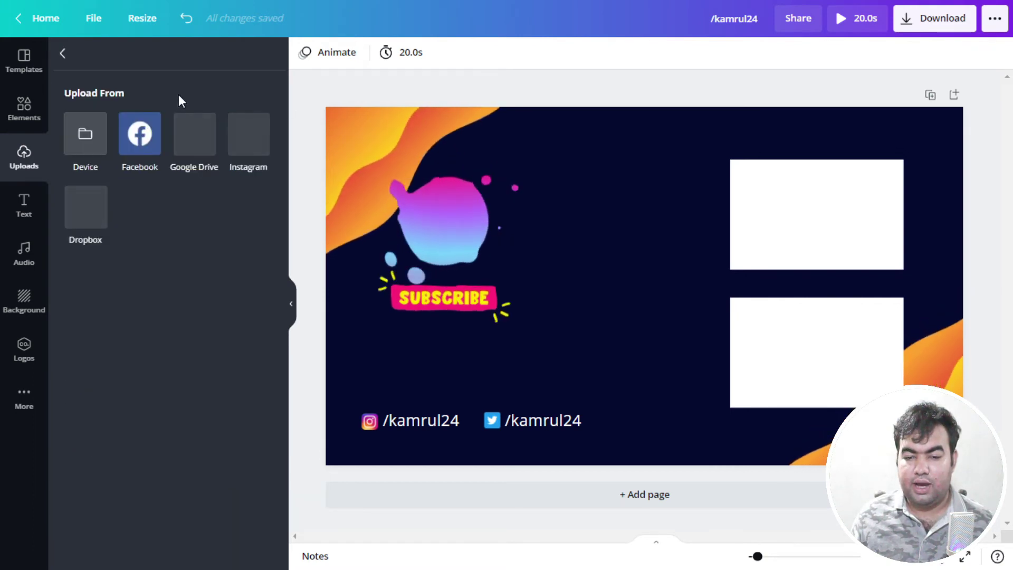
pyautogui.click(86, 135)
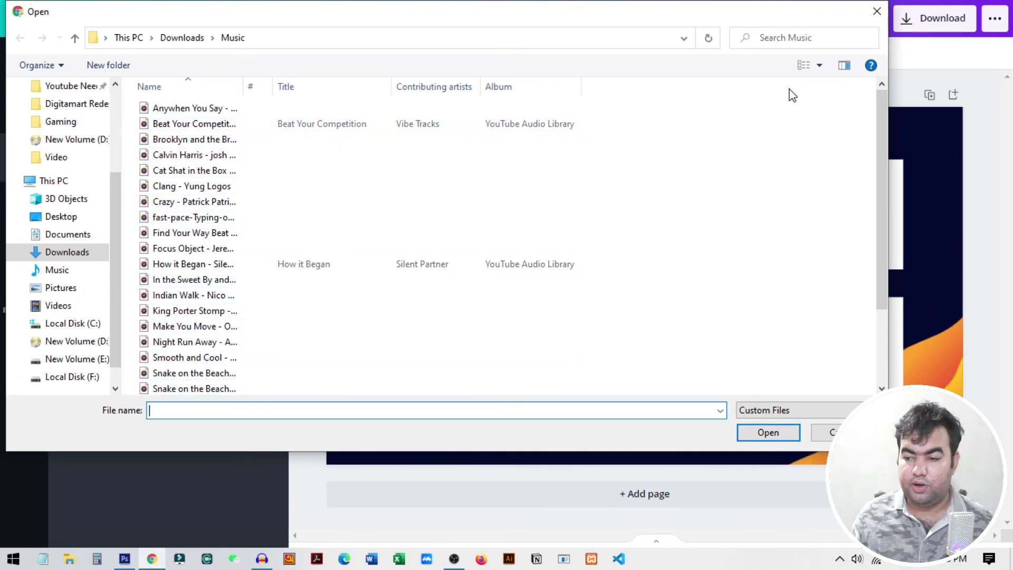
pyautogui.click(177, 187)
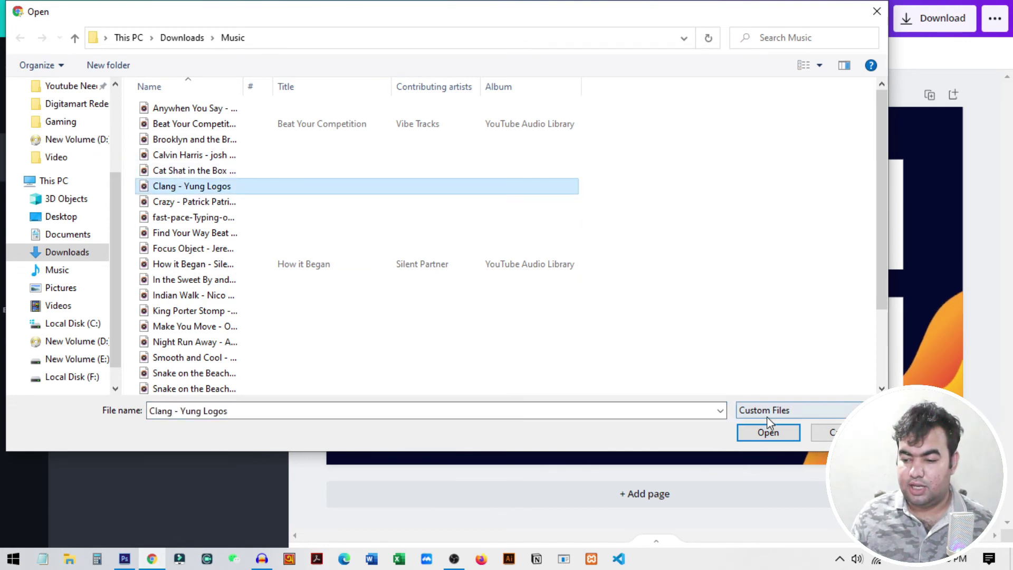
pyautogui.click(874, 16)
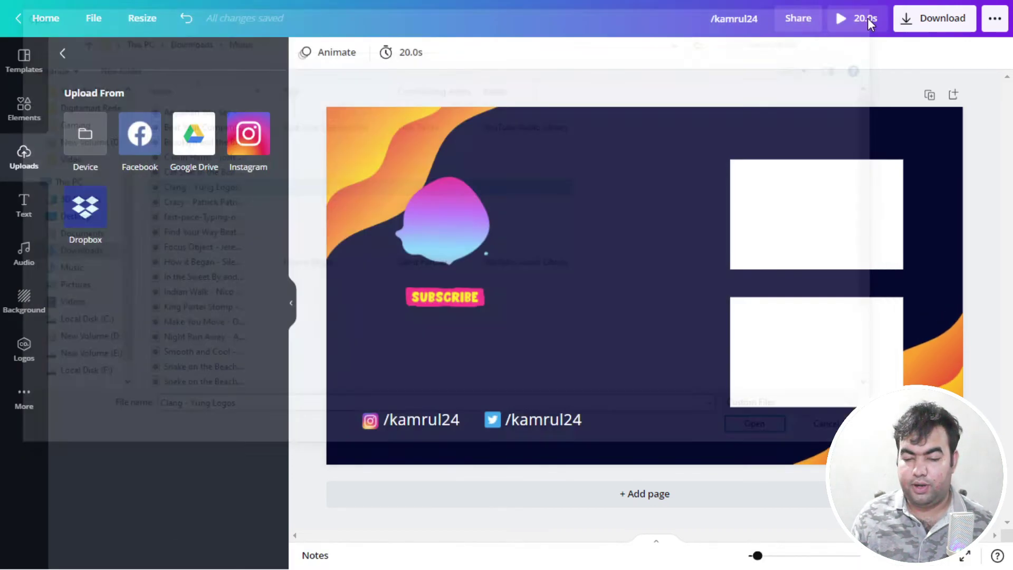
# - Return to Uploads and show its Audio list containing Anywhen You Say - Cheel.mp3
pyautogui.click(30, 127)
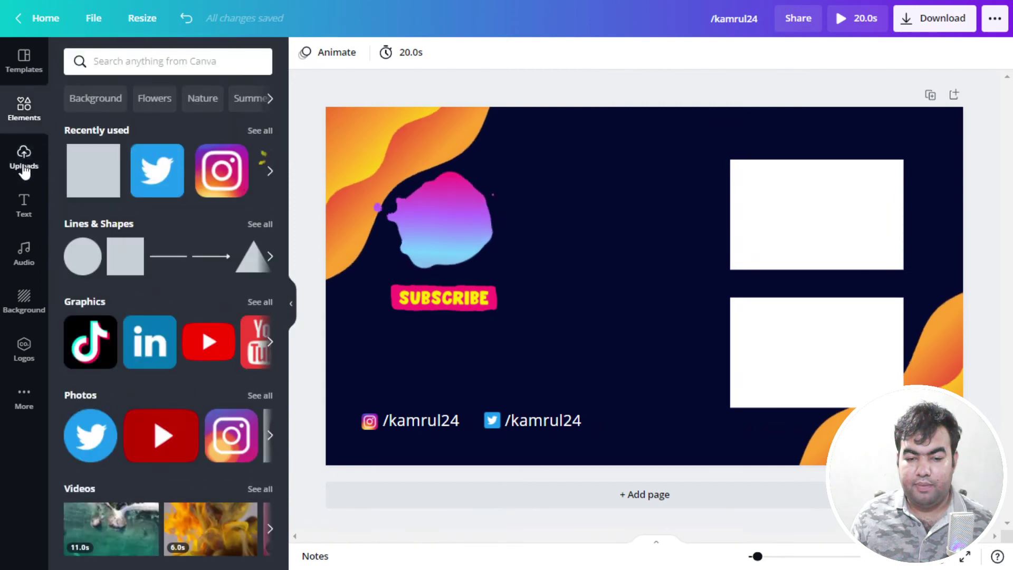
pyautogui.click(25, 165)
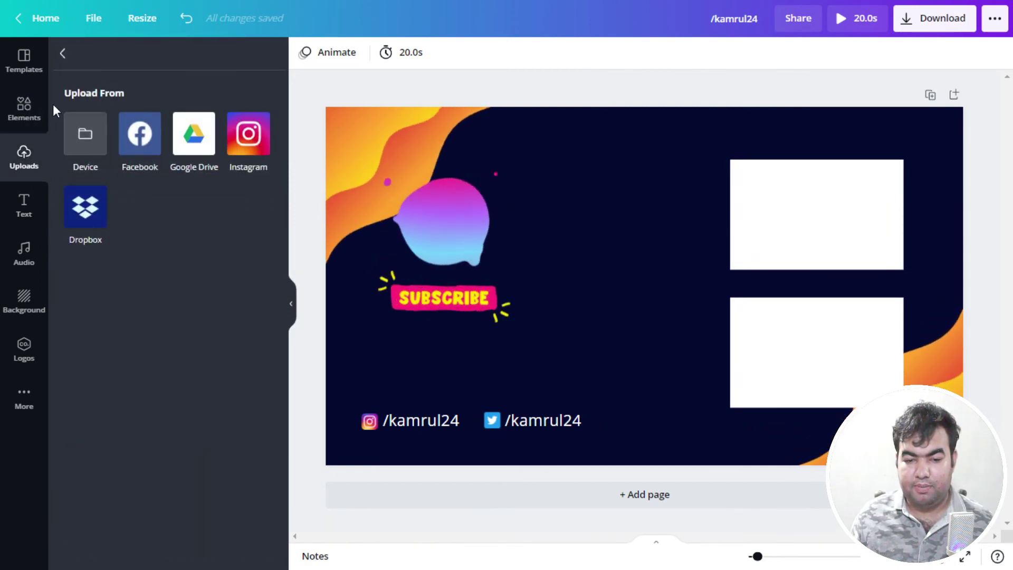
pyautogui.click(62, 55)
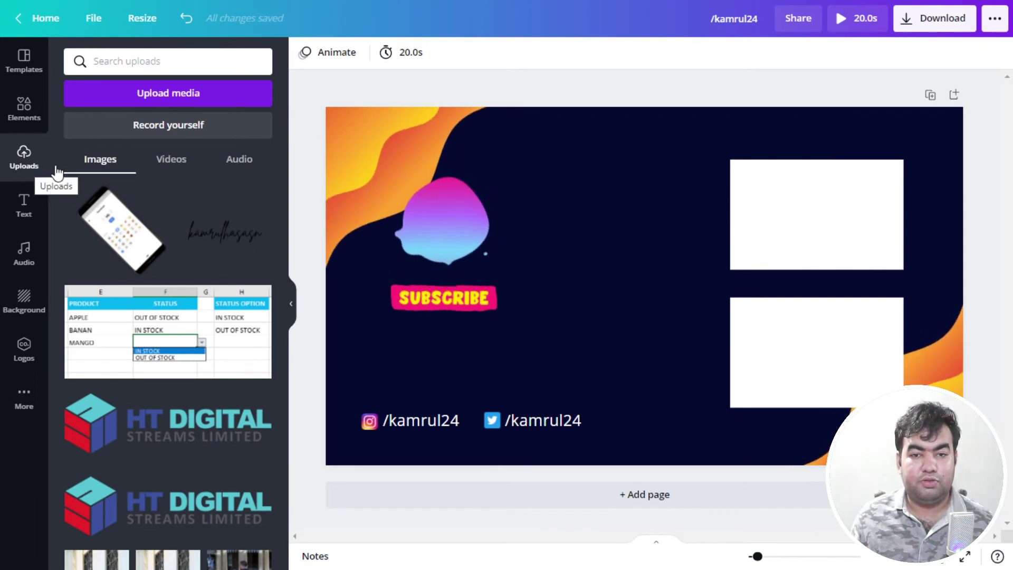
pyautogui.click(240, 162)
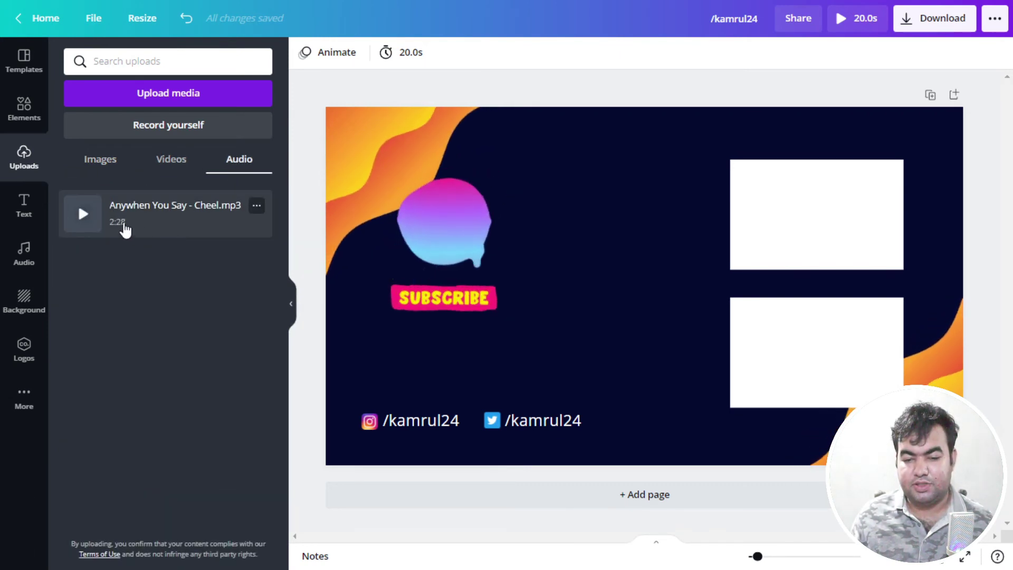
# - Add Anywhen You Say - Cheel.mp3 to the design and choose a 20-second section early in the song
pyautogui.click(129, 219)
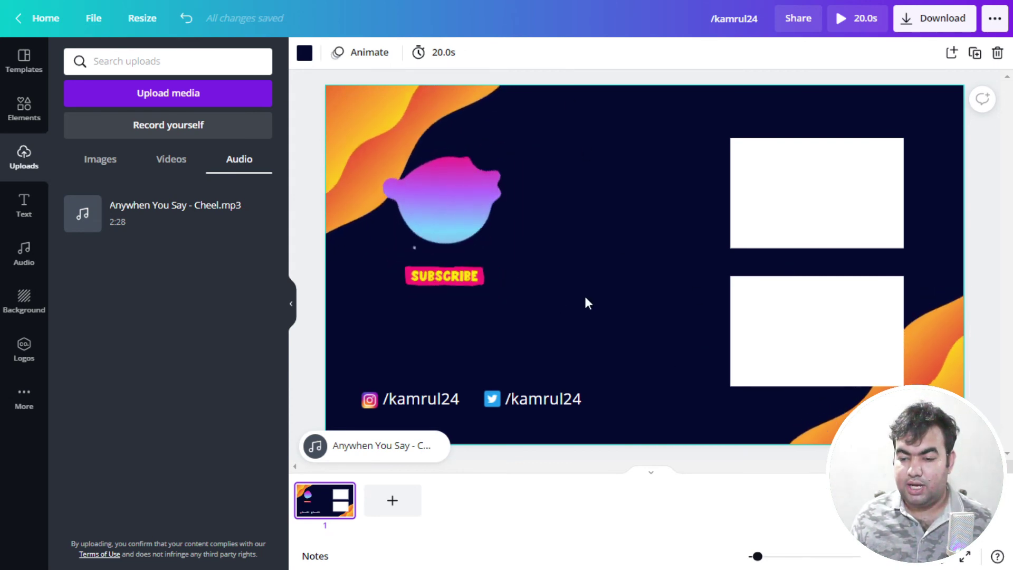
pyautogui.click(354, 457)
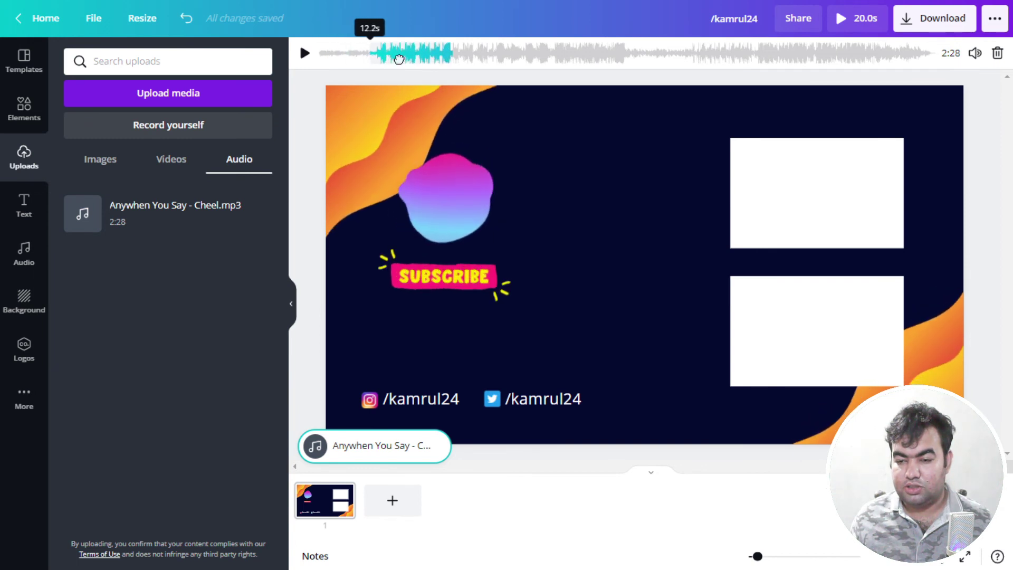
pyautogui.moveTo(404, 59); pyautogui.dragTo(403, 93)
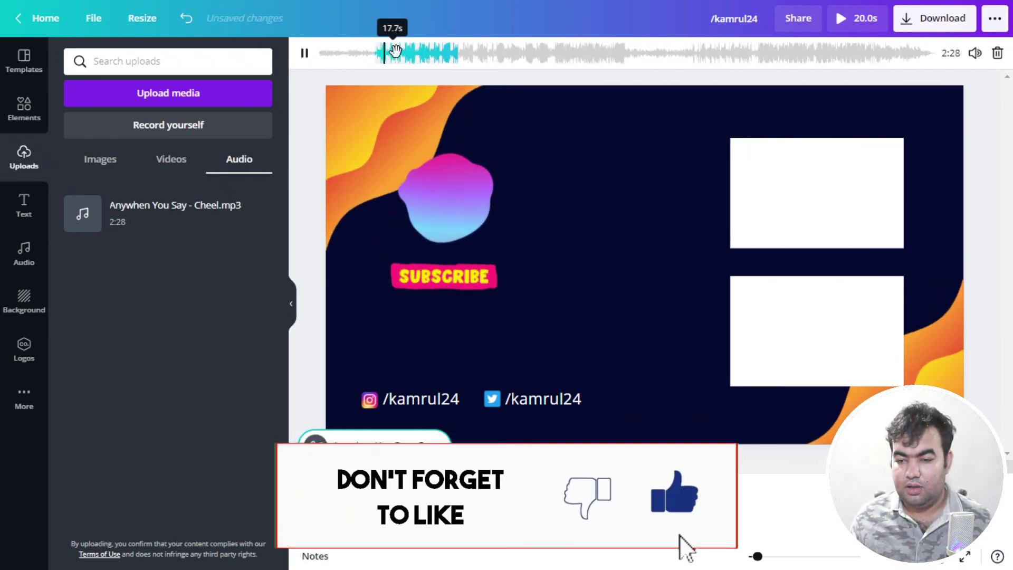
pyautogui.moveTo(395, 51); pyautogui.dragTo(398, 51)
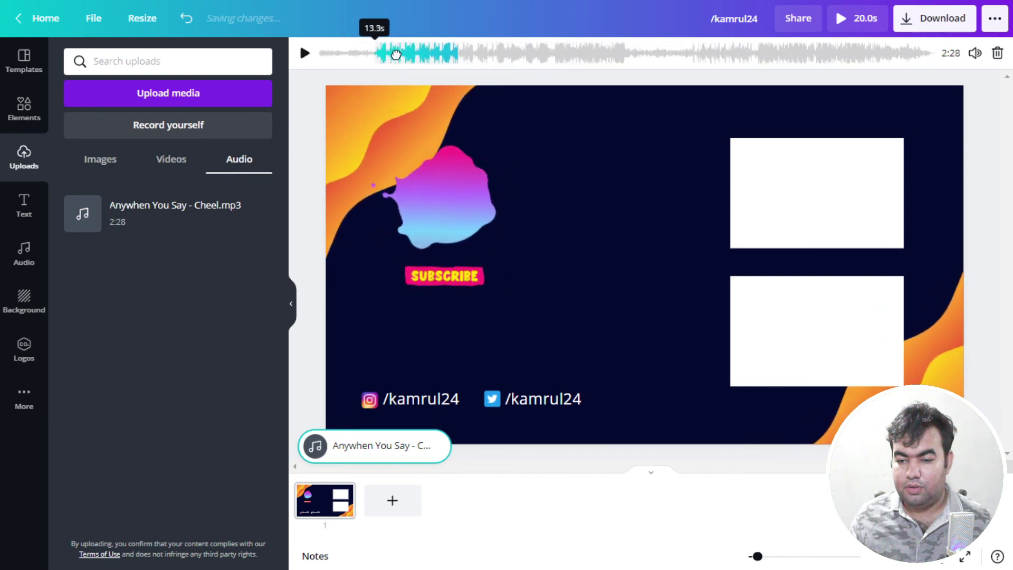
pyautogui.moveTo(399, 55); pyautogui.dragTo(402, 55)
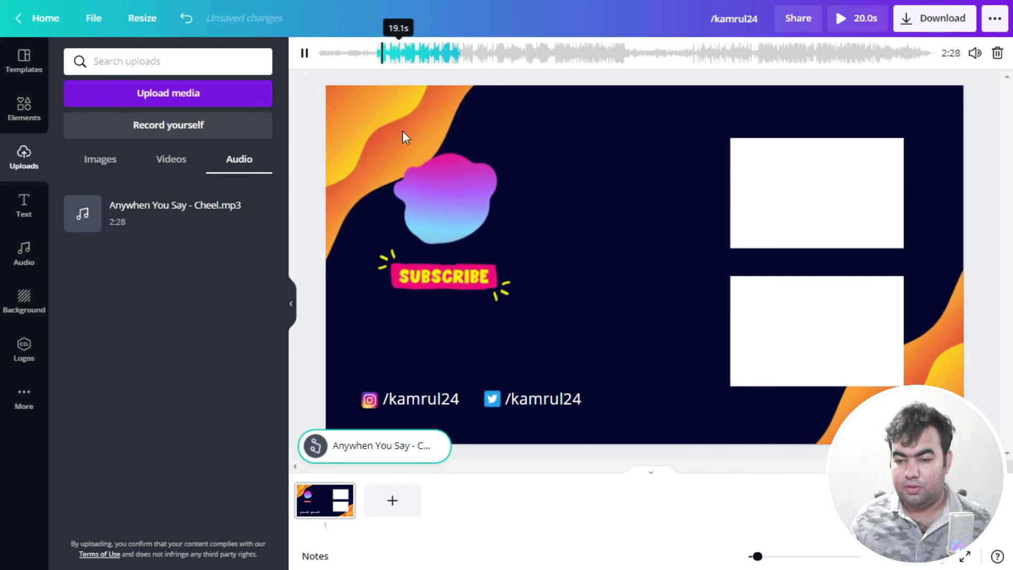
pyautogui.click(976, 222)
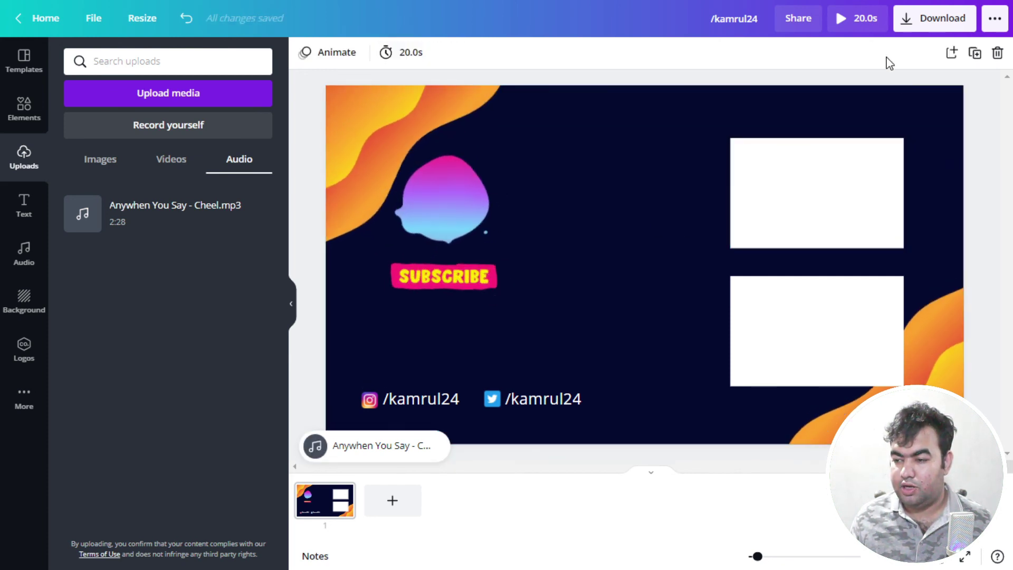